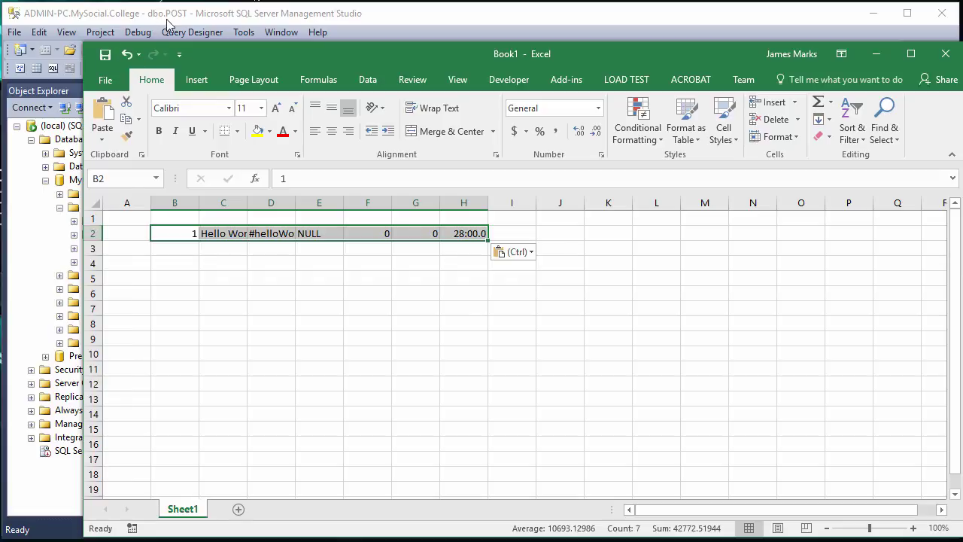
- List the top 1000 rows of dbo.POST in SQL Server Management Studio
left_click(169, 21)
right_click(112, 261)
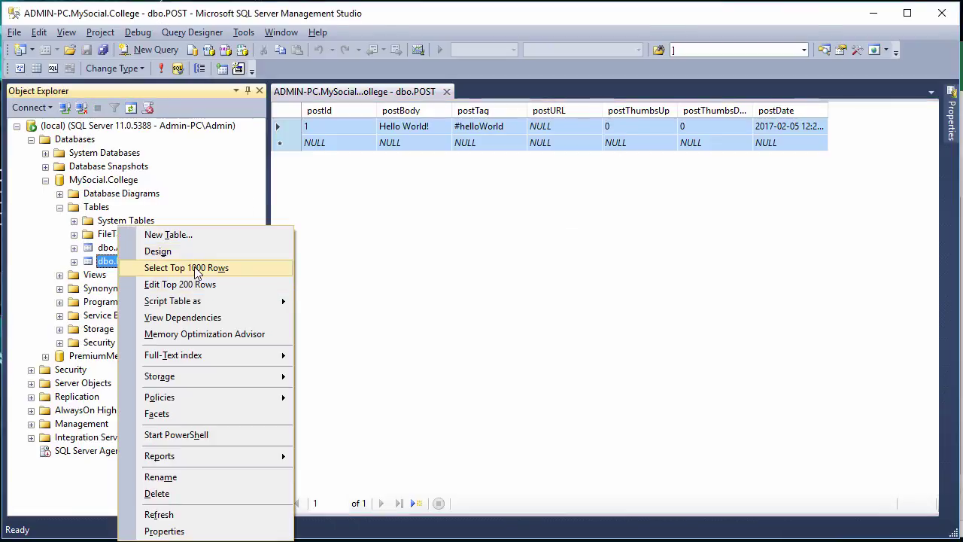
left_click(187, 268)
- Copy the POST result row with headers and return to Excel at cell B4
left_click(281, 349)
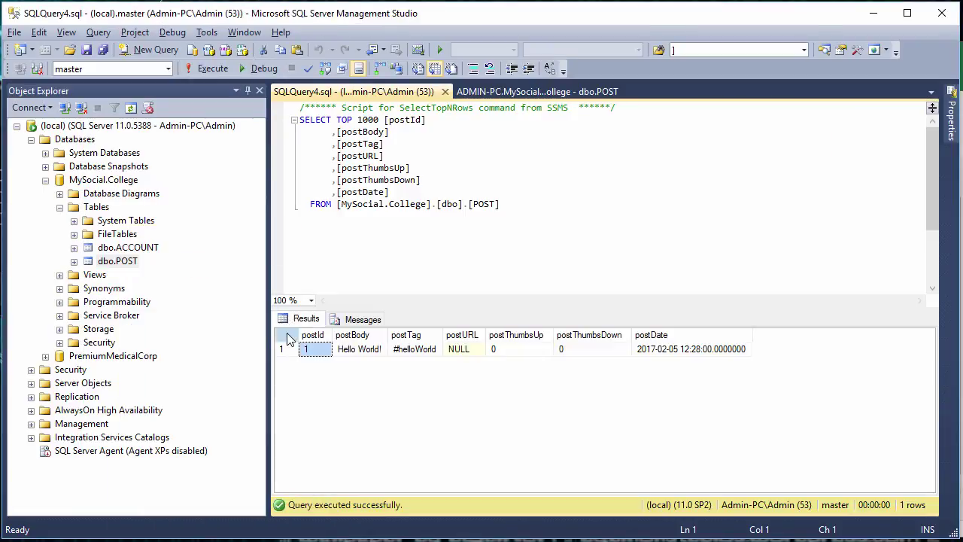
right_click(298, 340)
left_click(350, 357)
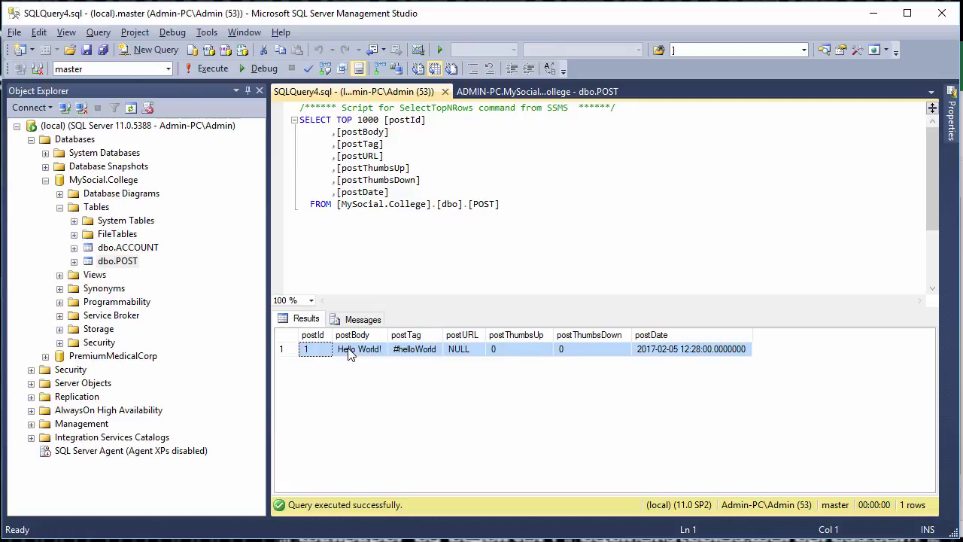
key("alt+Tab")
left_click(173, 258)
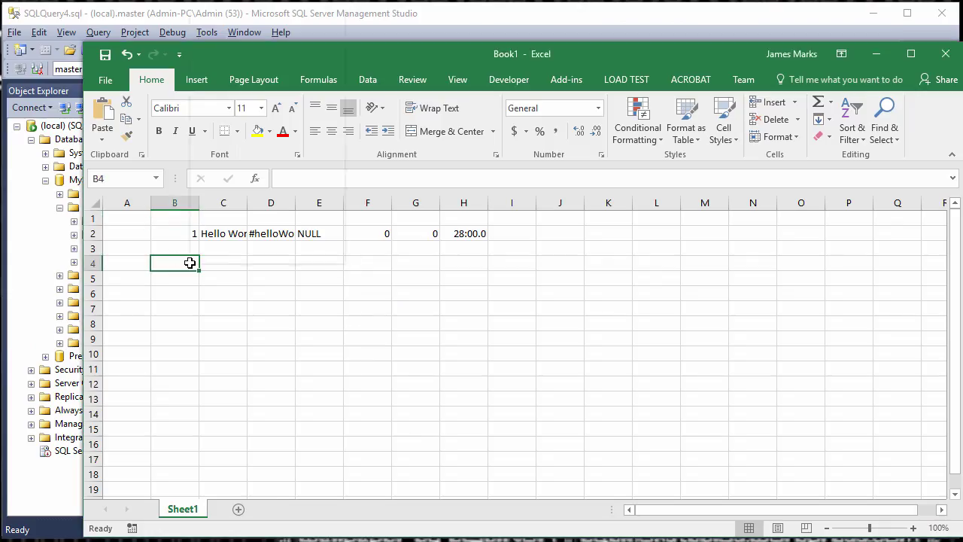
- Paste the POST headers and row at B4, then delete the old rows 2–3
right_click(189, 261)
left_click(221, 9)
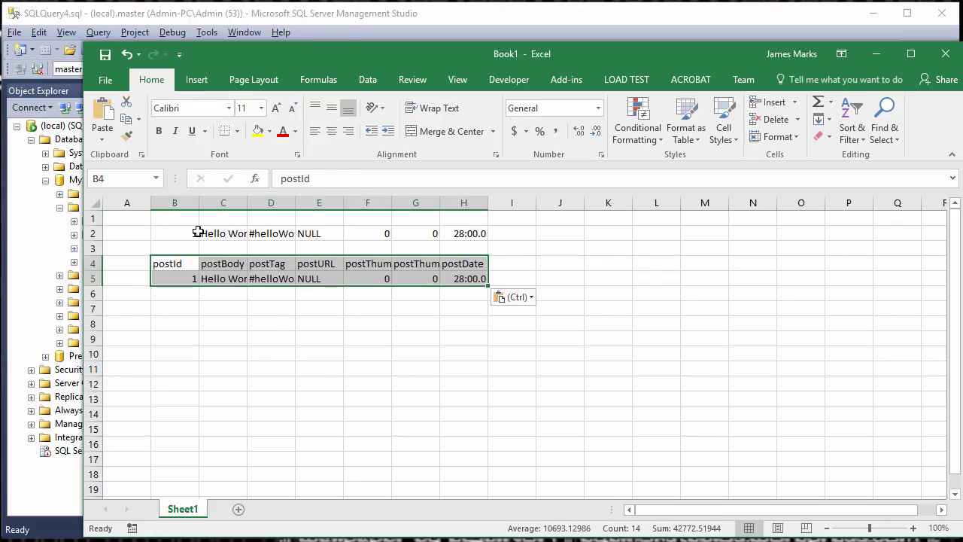
left_click_drag(94, 227, 97, 248)
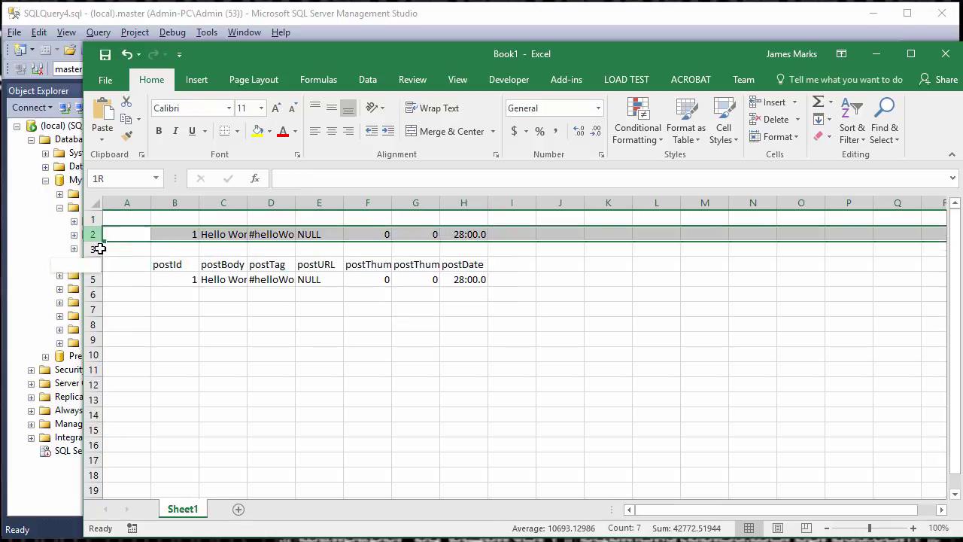
right_click(145, 242)
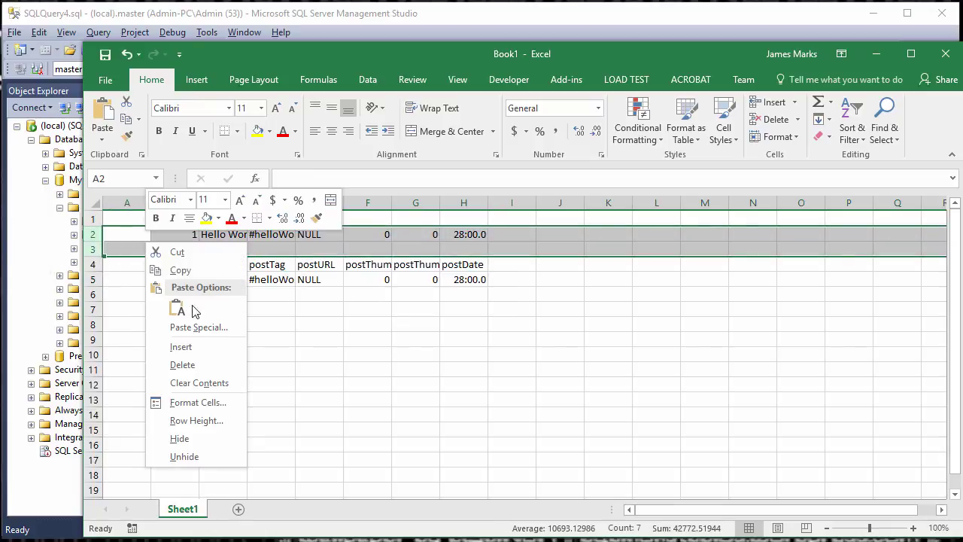
left_click(218, 366)
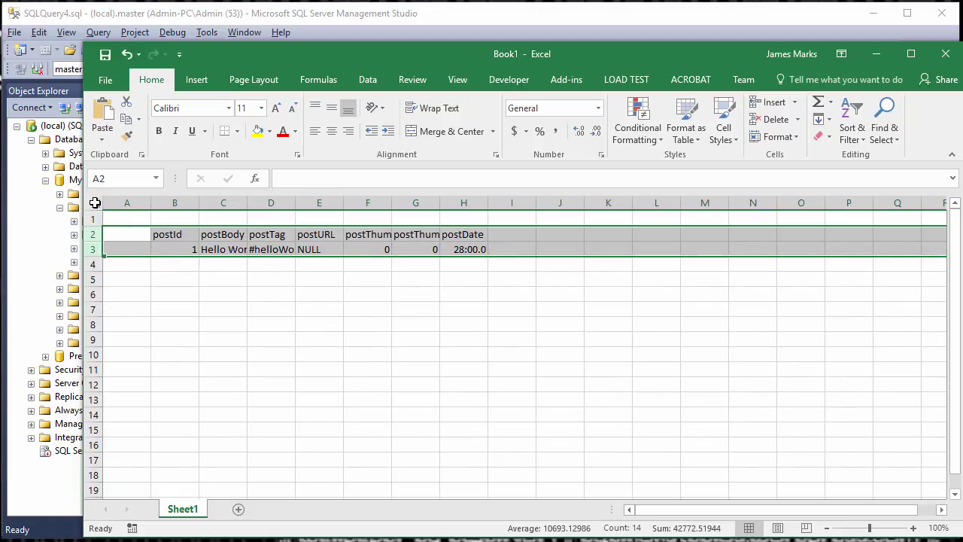
- Auto-fit all sheet columns to the POST table's contents in B2:H3
left_click(95, 203)
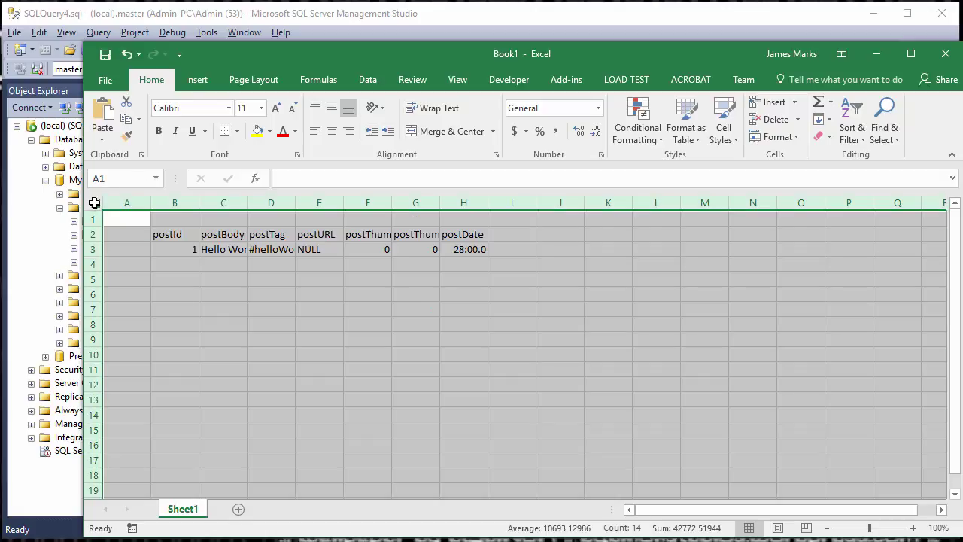
left_click(126, 236)
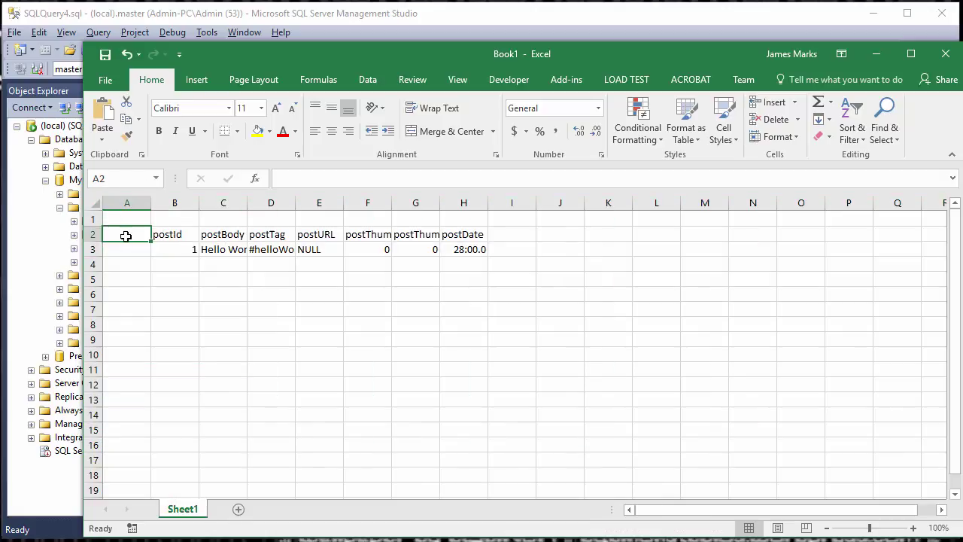
left_click(97, 203)
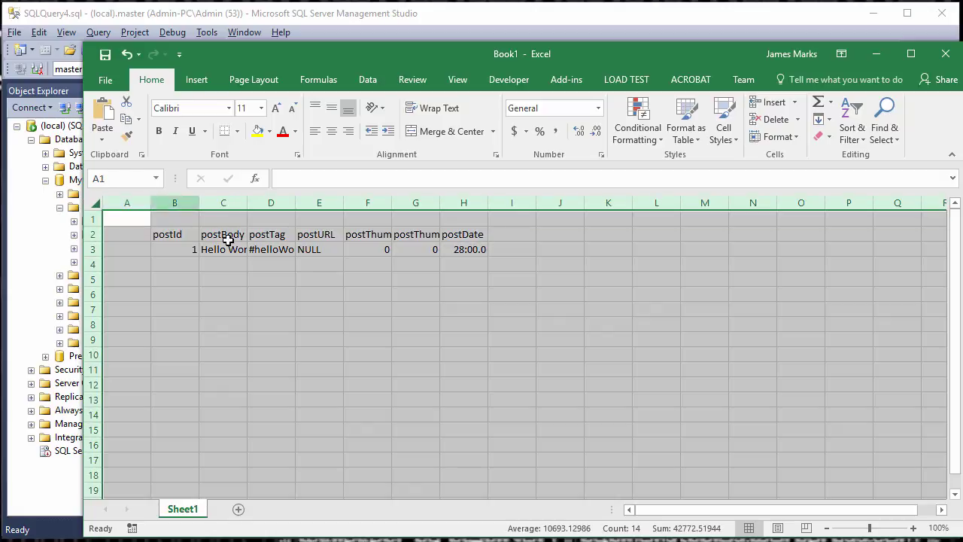
double_click(296, 200)
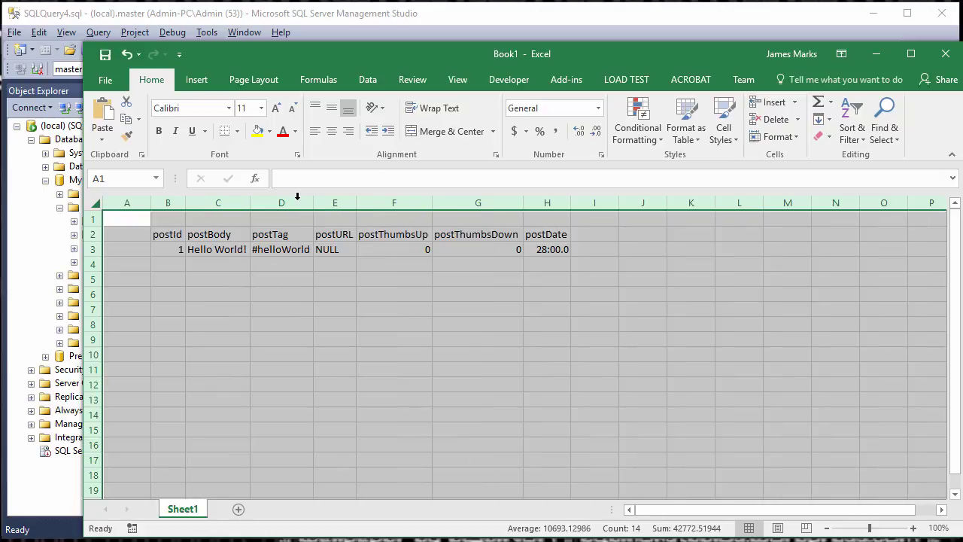
left_click(380, 279)
left_click_drag(168, 234, 561, 249)
left_click(623, 247)
- List the top 1000 rows of dbo.ACCOUNT in SQL Server Management Studio
left_click(232, 249)
key("alt+Tab")
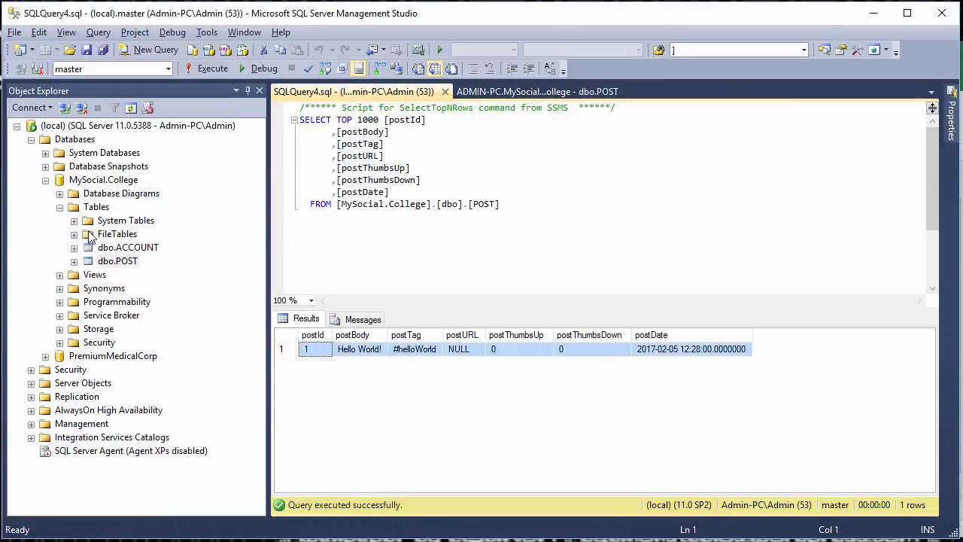
left_click(121, 248)
right_click(121, 249)
left_click(188, 266)
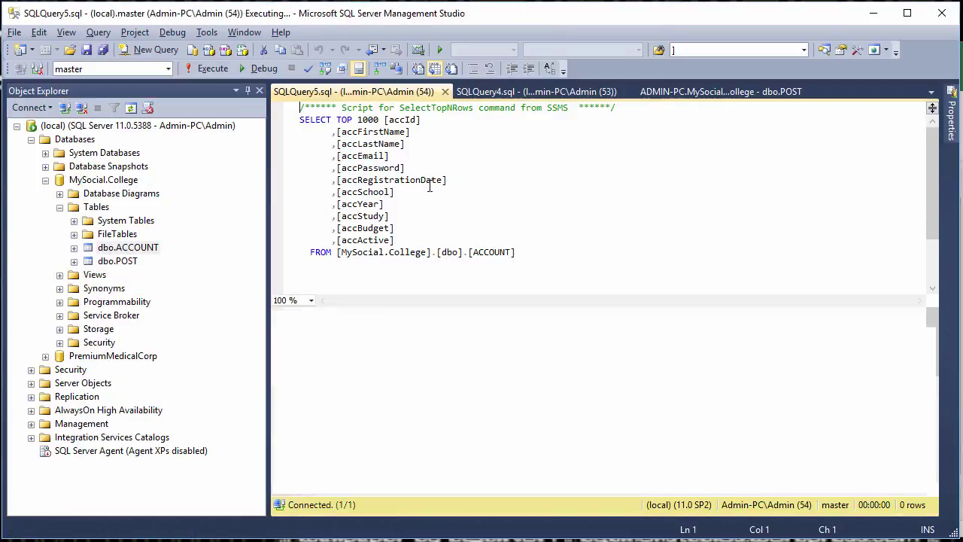
- Copy the first five account rows with headers and return to Excel
left_click(286, 335)
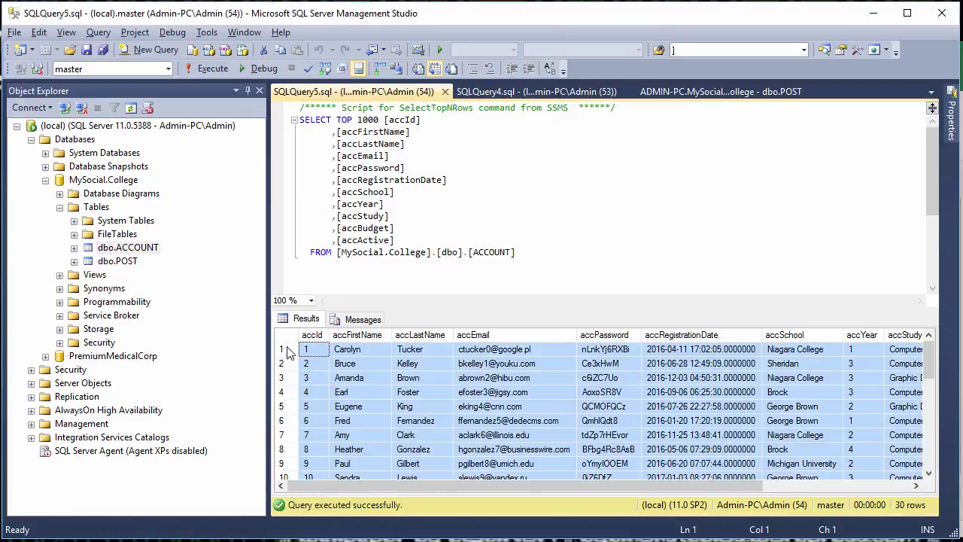
left_click(281, 349)
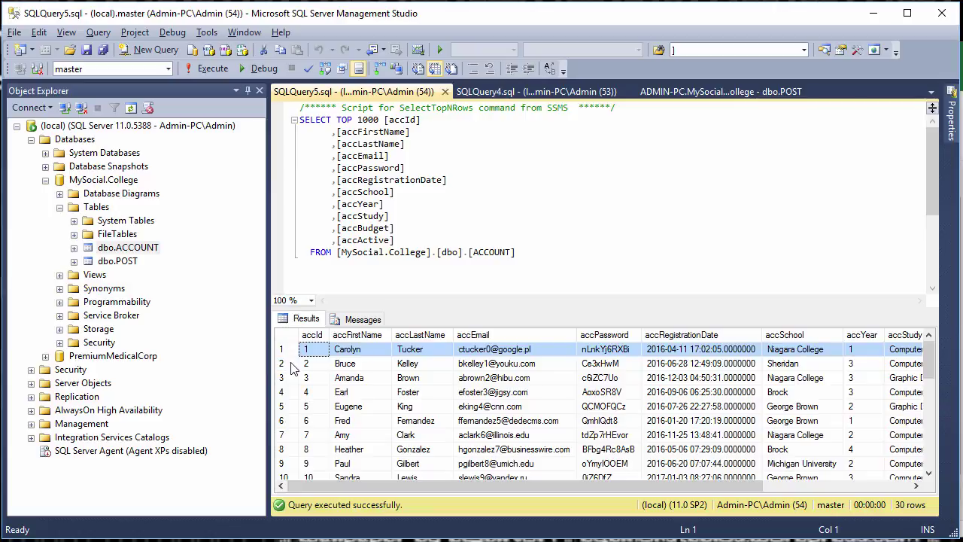
left_click(283, 364)
left_click(285, 377)
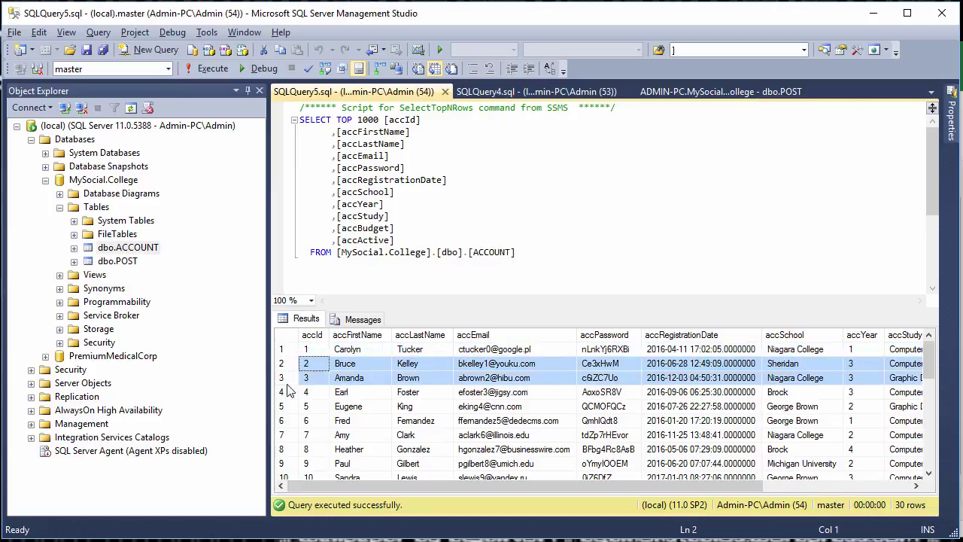
left_click(289, 349)
left_click(291, 406, "shift")
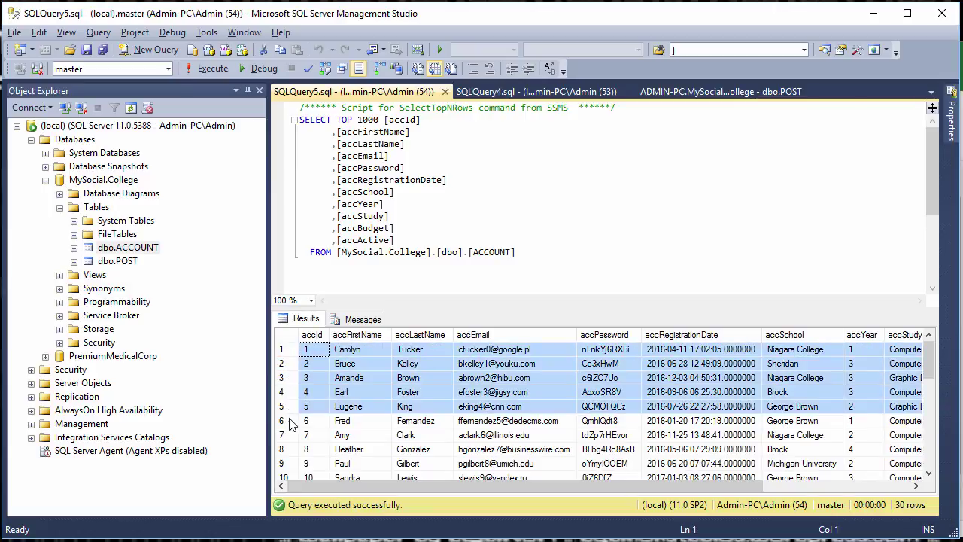
right_click(305, 408)
left_click(363, 417)
key("alt+Tab")
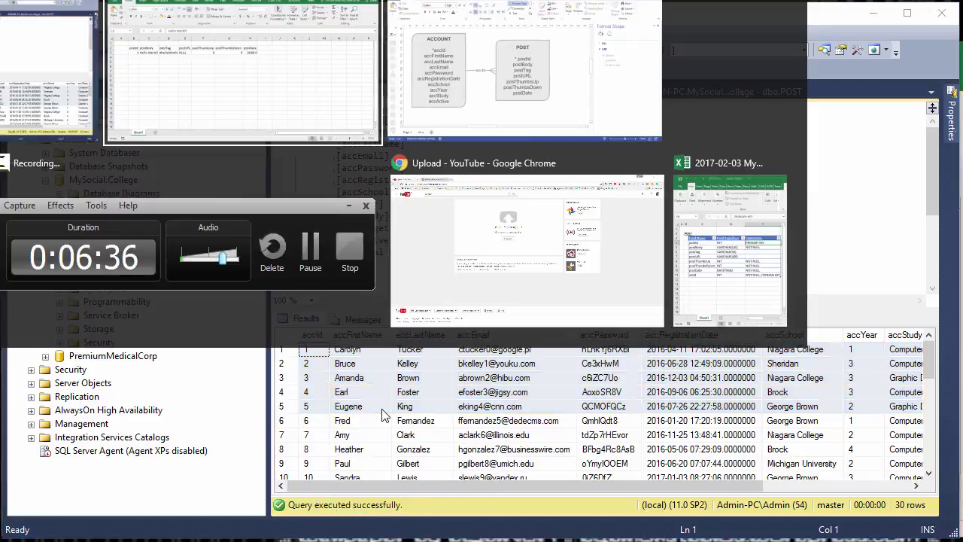
- Paste the ACCOUNT headers and five records into B5:L10 and auto-fit the columns
right_click(169, 285)
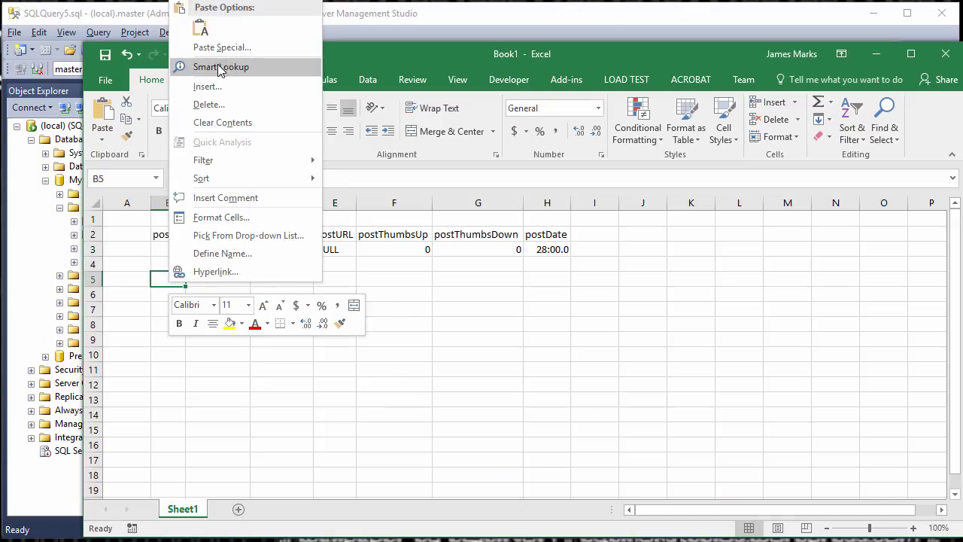
left_click(200, 22)
left_click(232, 324)
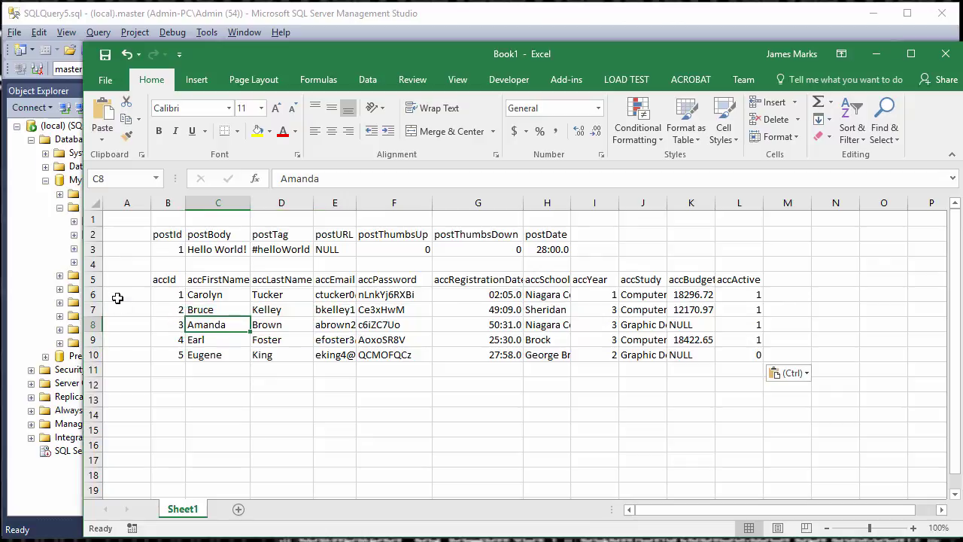
left_click(95, 205)
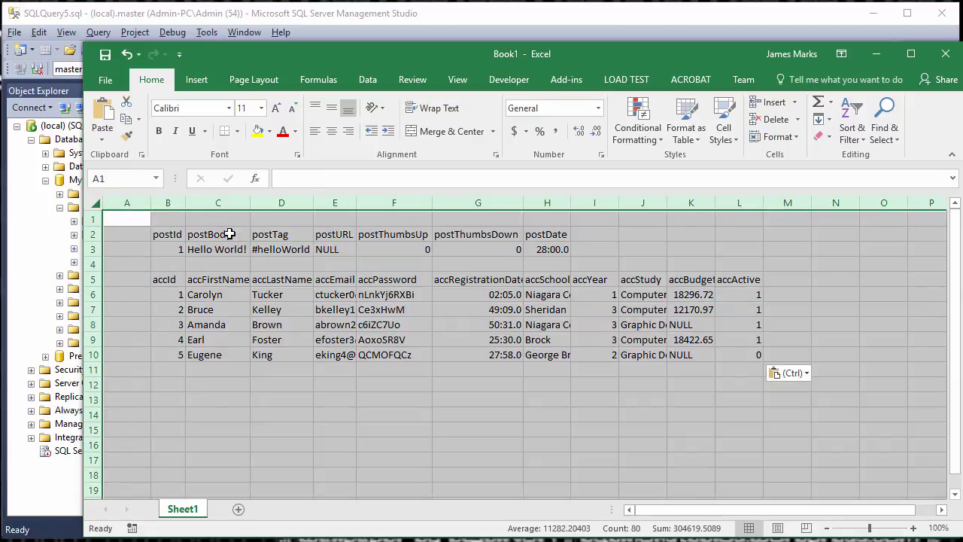
double_click(186, 202)
left_click(337, 402)
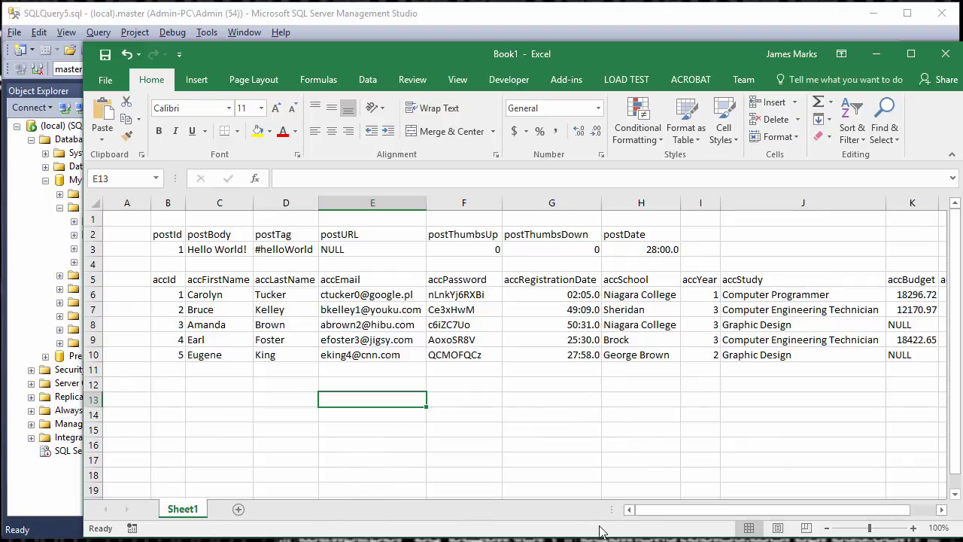
- Compare the first account's name with the first post's body, then widen the Excel window
left_click(230, 294)
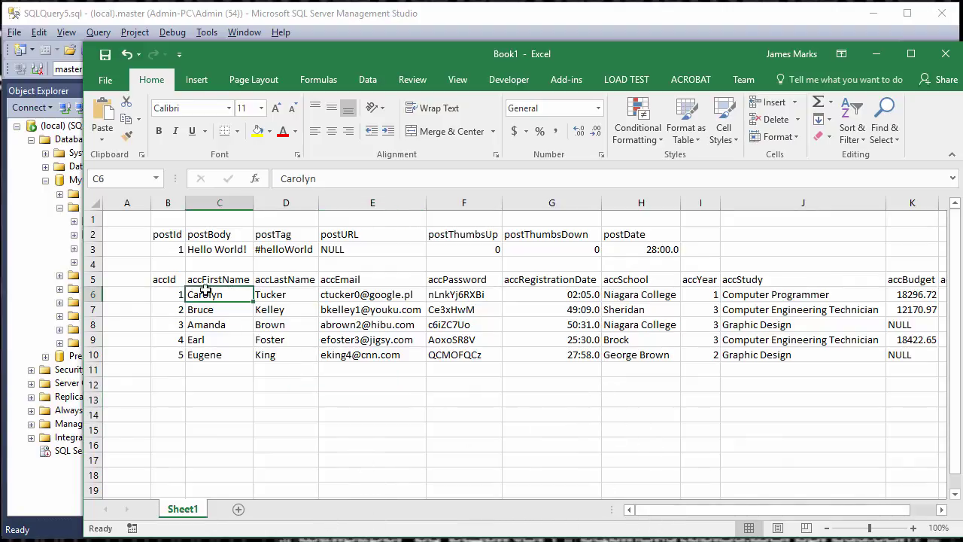
left_click_drag(269, 294, 197, 294)
left_click(224, 255)
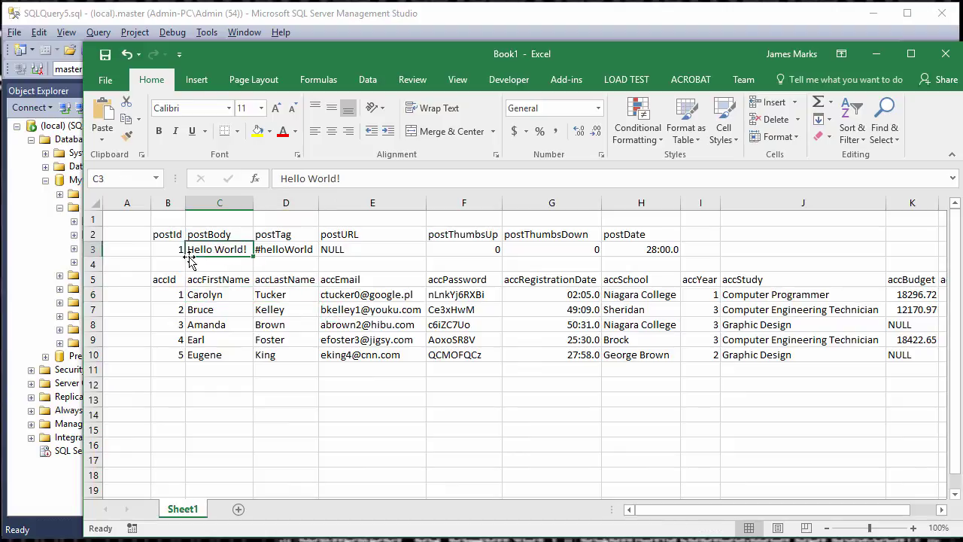
left_click(201, 296)
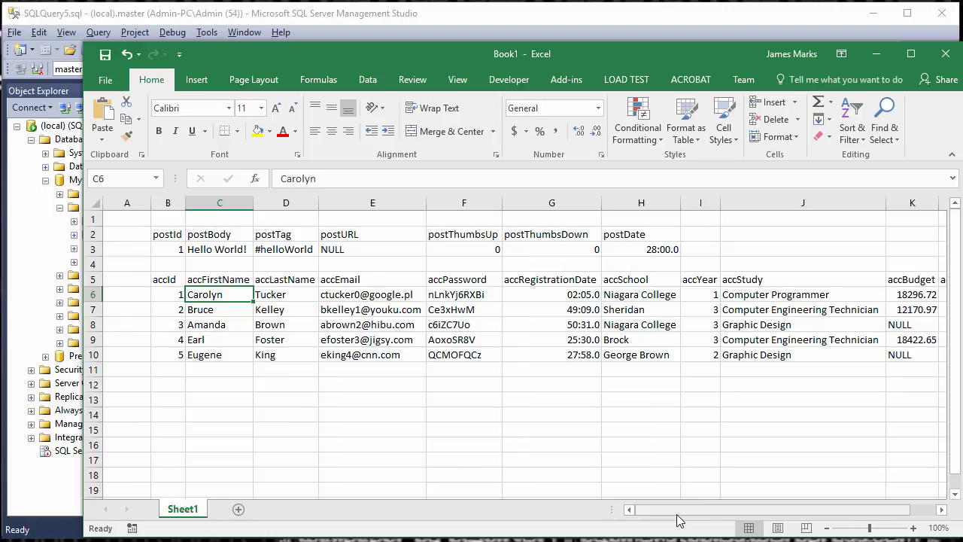
left_click_drag(677, 519, 702, 519)
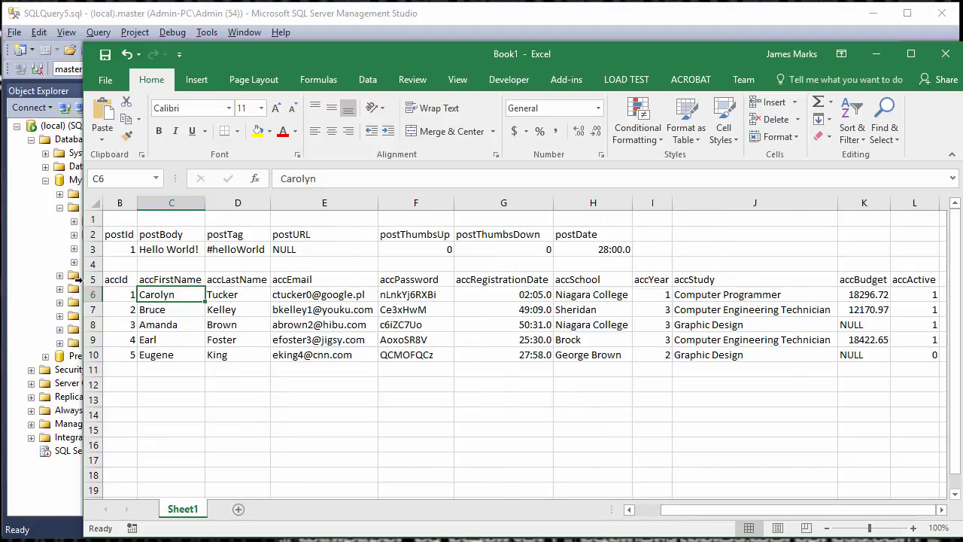
left_click_drag(79, 280, 27, 279)
- Add a postId header beside accActive with value 1 for the first account
left_click(924, 297)
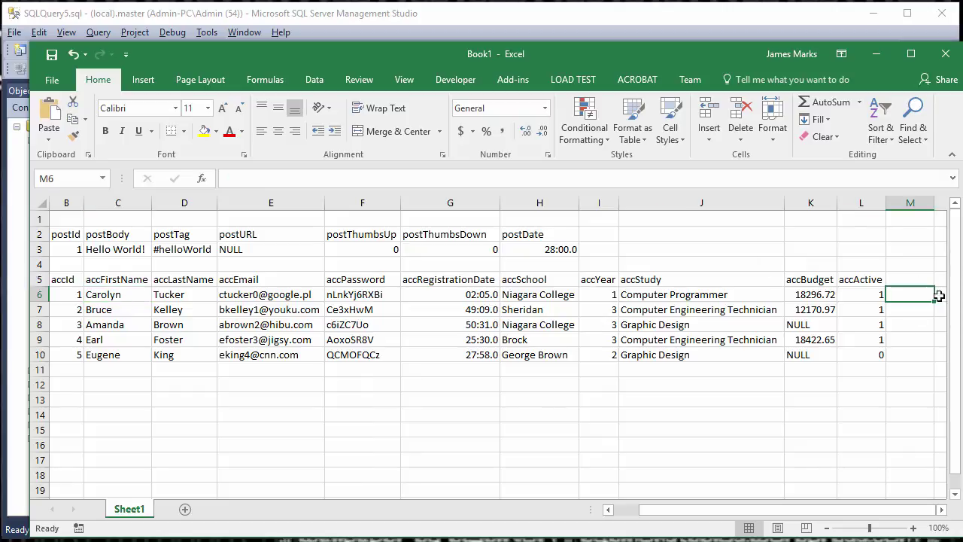
key("Up")
type("pos")
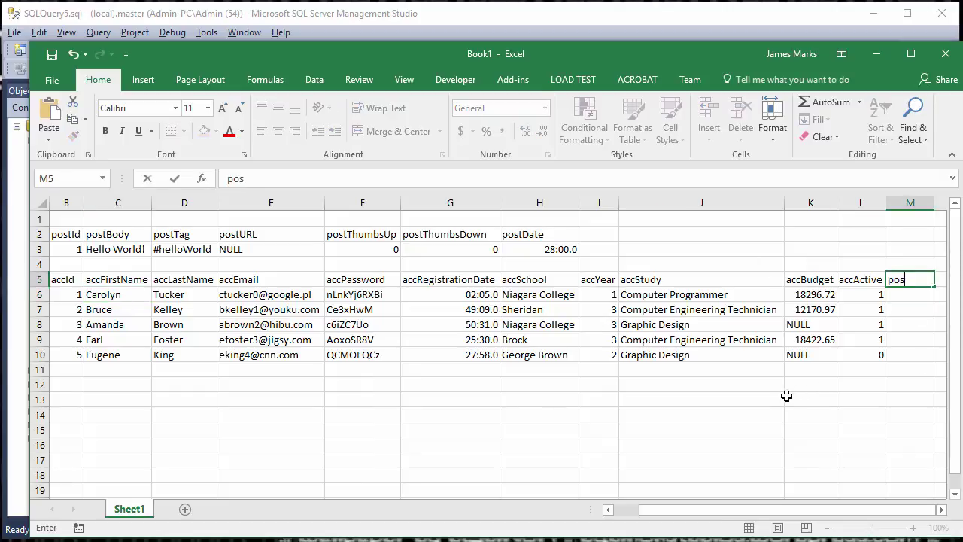
key("Return")
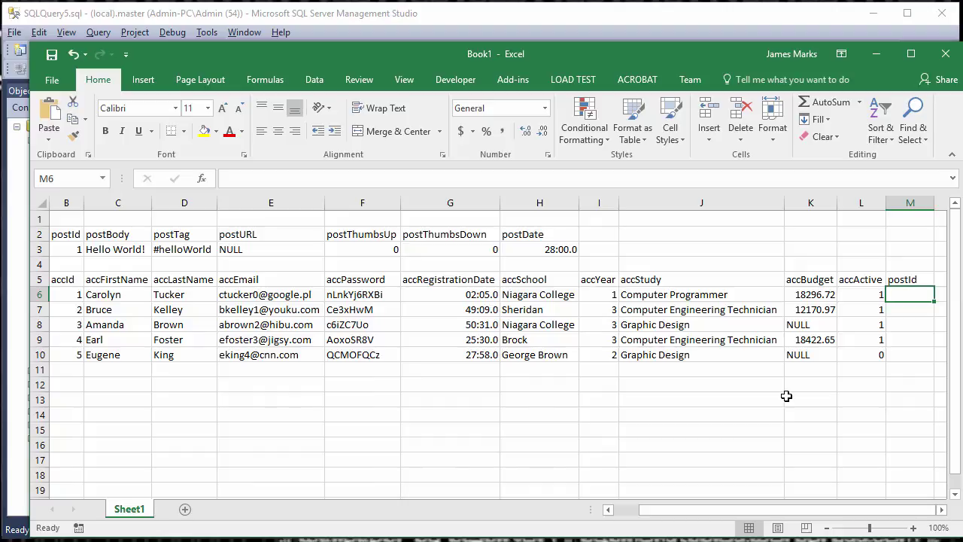
type("1")
key("Return")
key("Up")
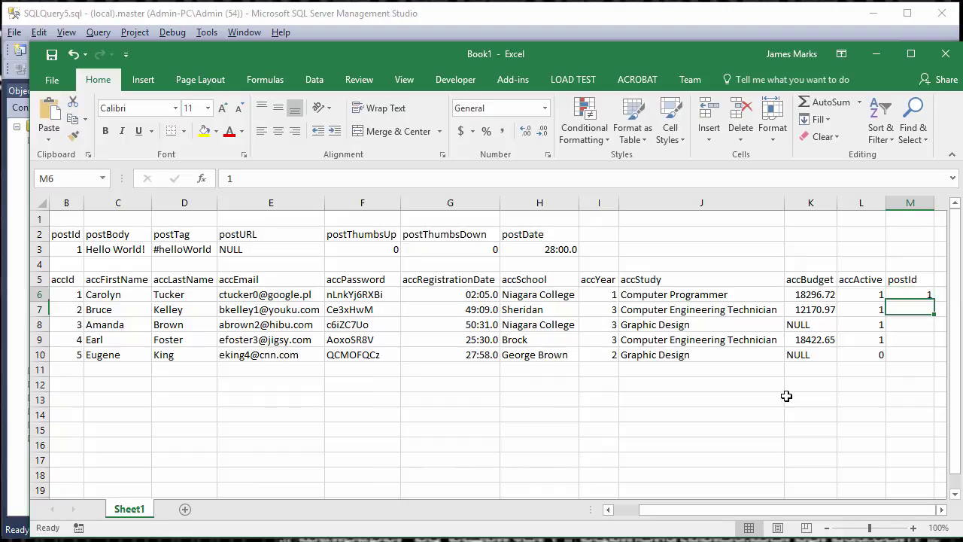
- Insert a row for post 2: 'Hello again world', #helloWorld tag, zero counts
right_click(40, 253)
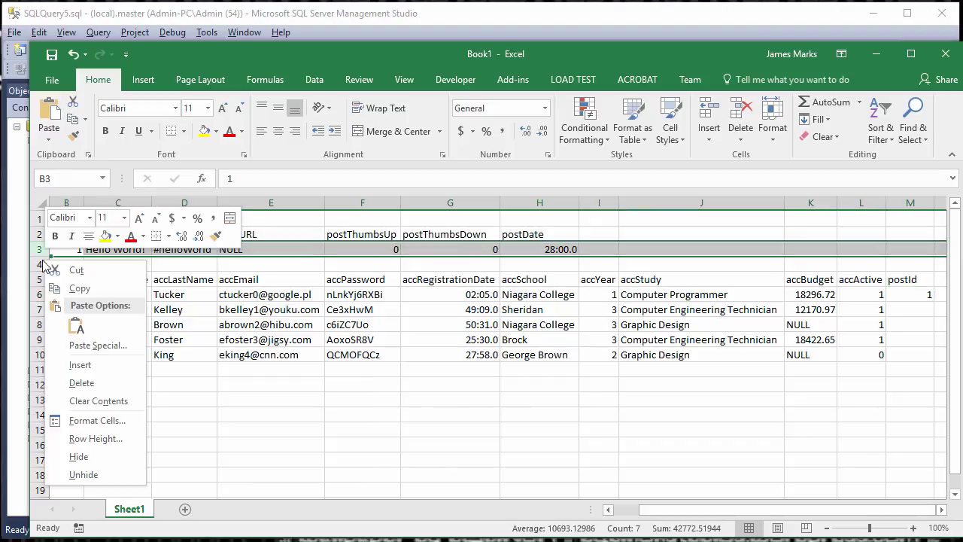
left_click(80, 365)
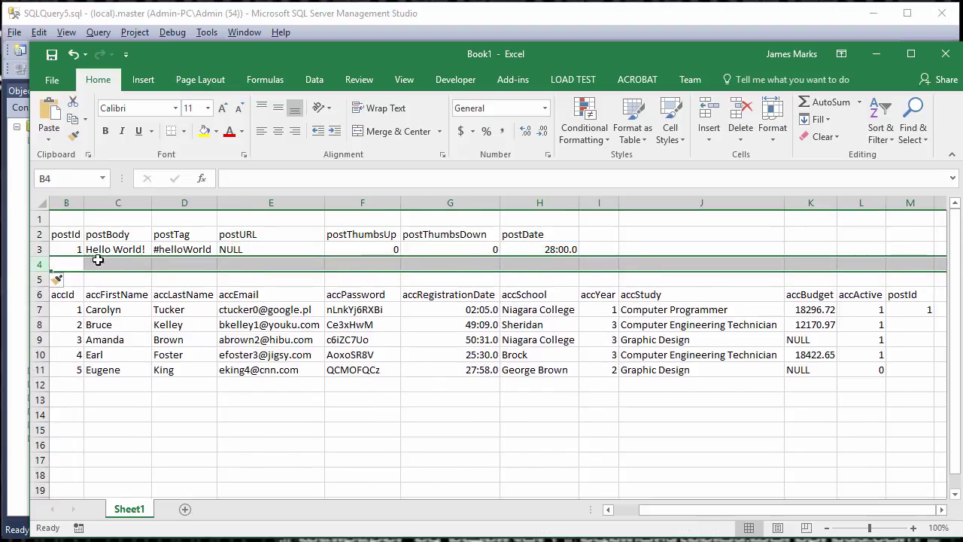
type("2")
key("Tab")
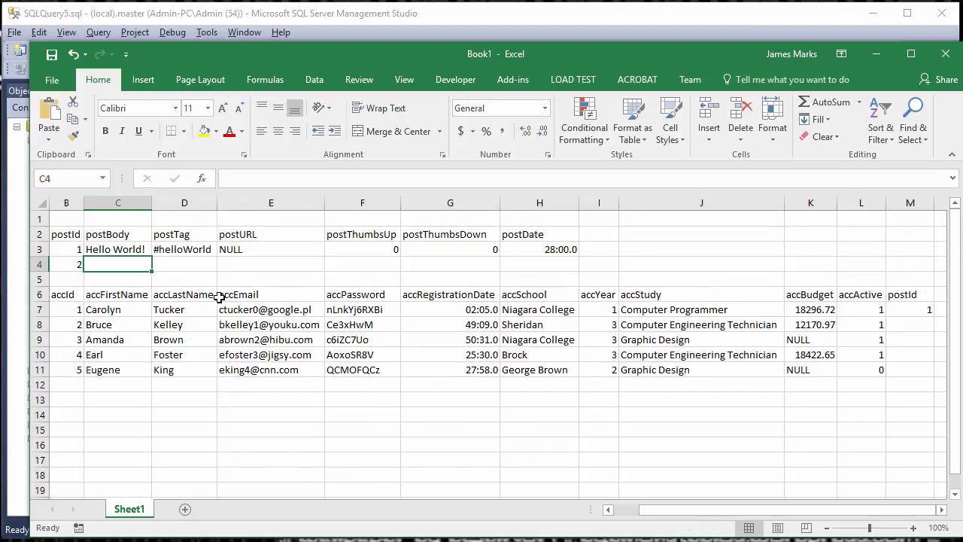
type("Hello again w")
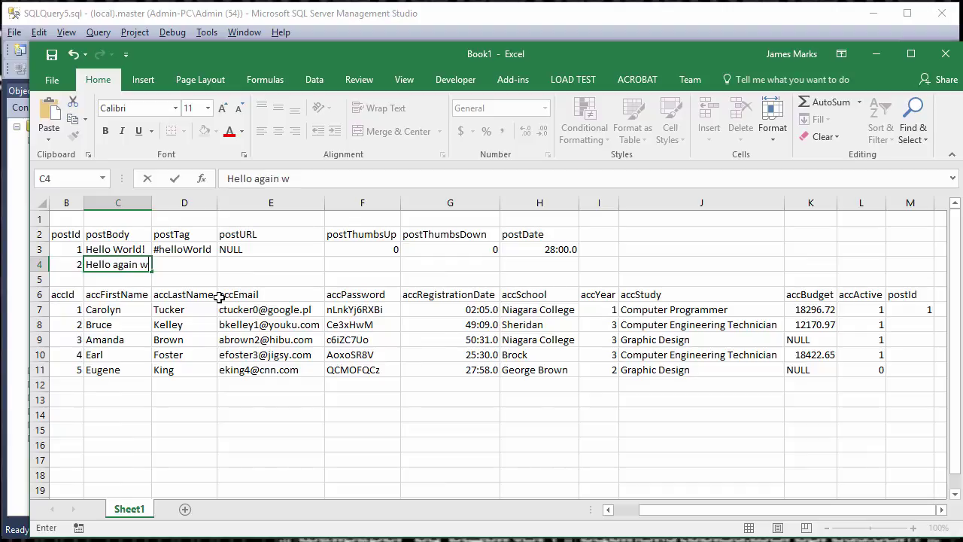
type("orld")
key("Tab")
type("#")
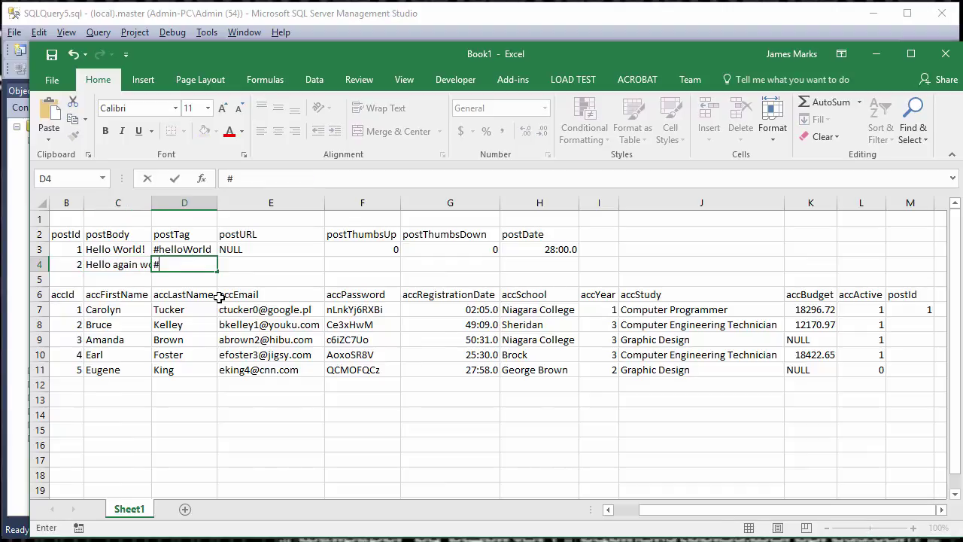
type("helloWorld")
key("Tab")
key("Tab")
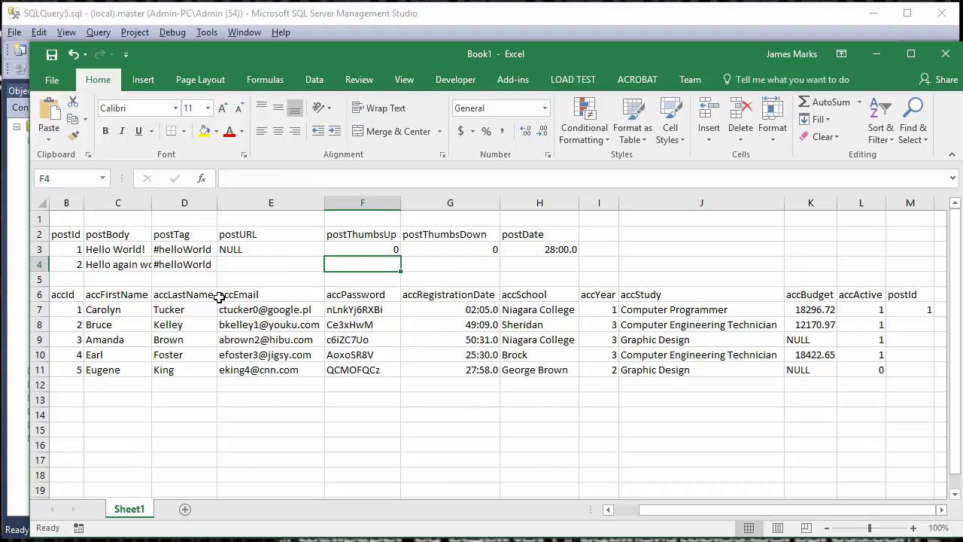
type("0")
key("Tab")
type("0")
key("Tab")
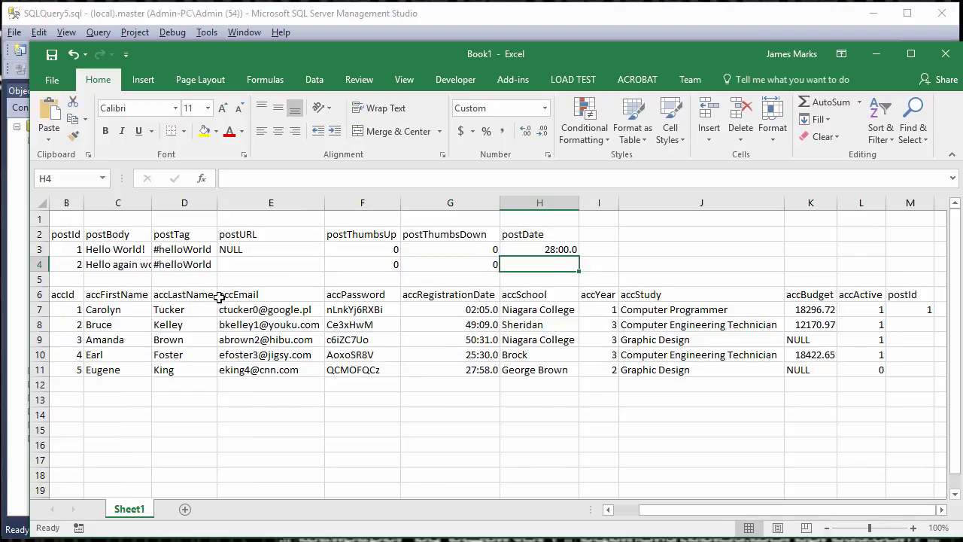
key("Up")
key("shift+Down")
key("ctrl+d")
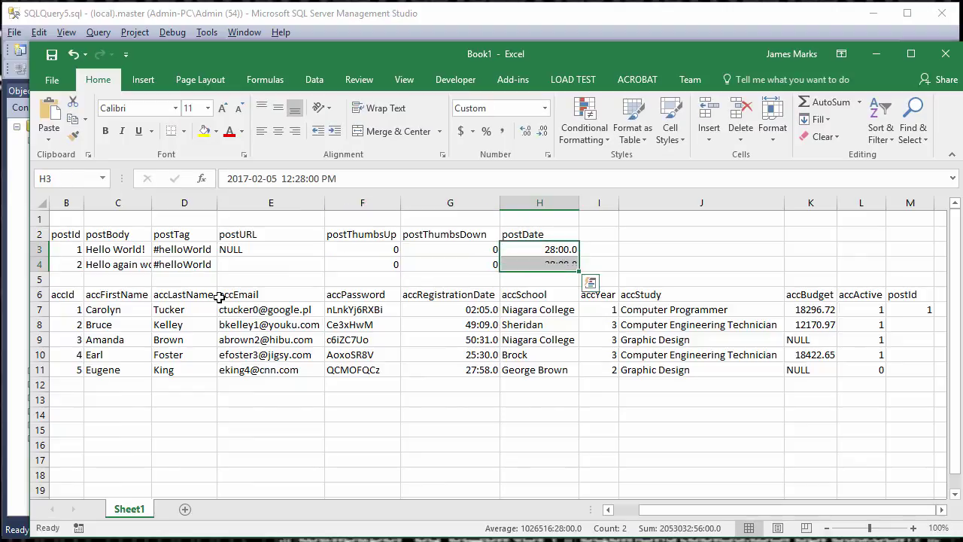
left_click(564, 253)
left_click(595, 265)
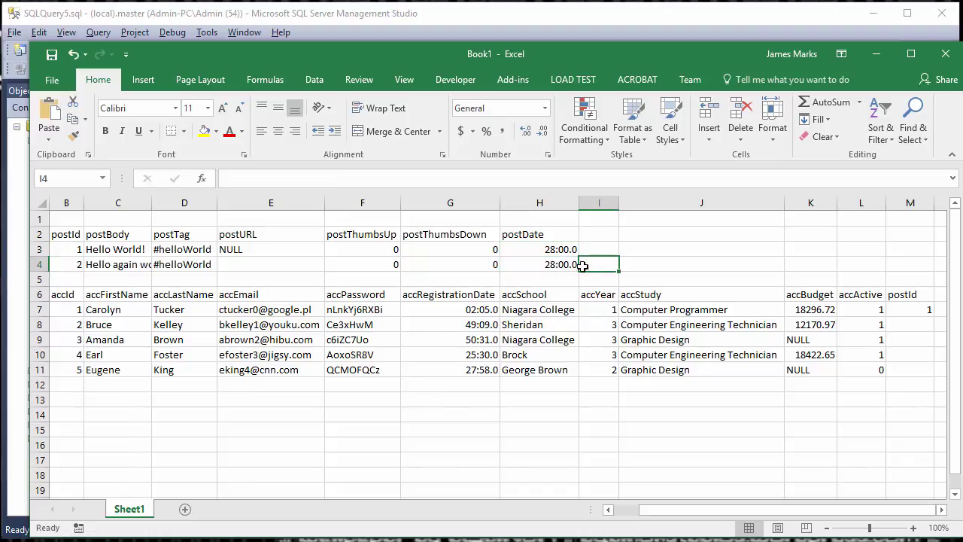
left_click(539, 251)
left_click_drag(341, 185, 227, 179)
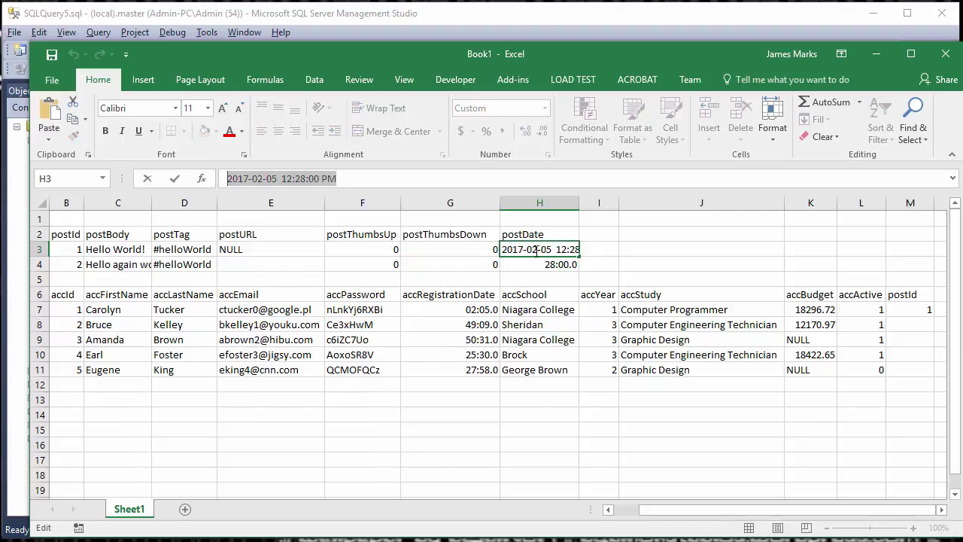
key("Return")
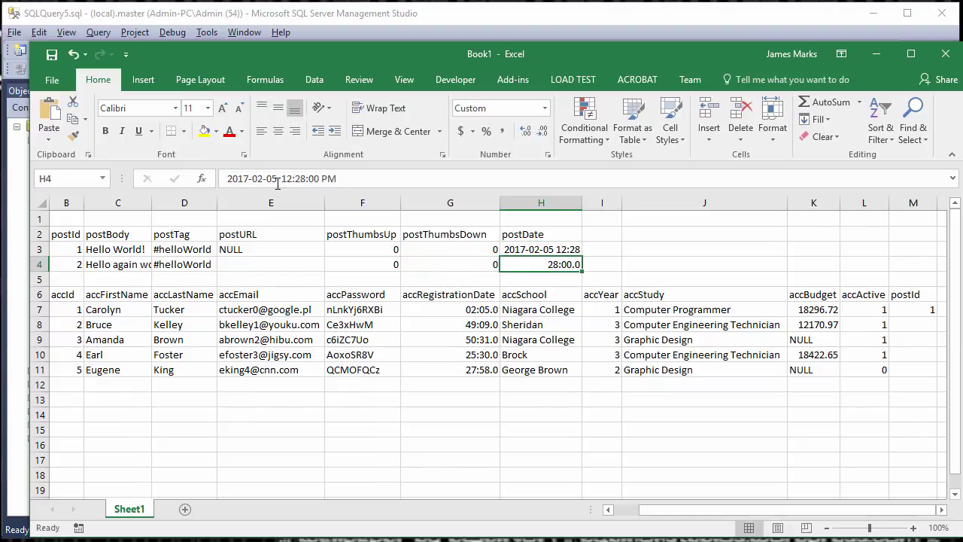
left_click(277, 181)
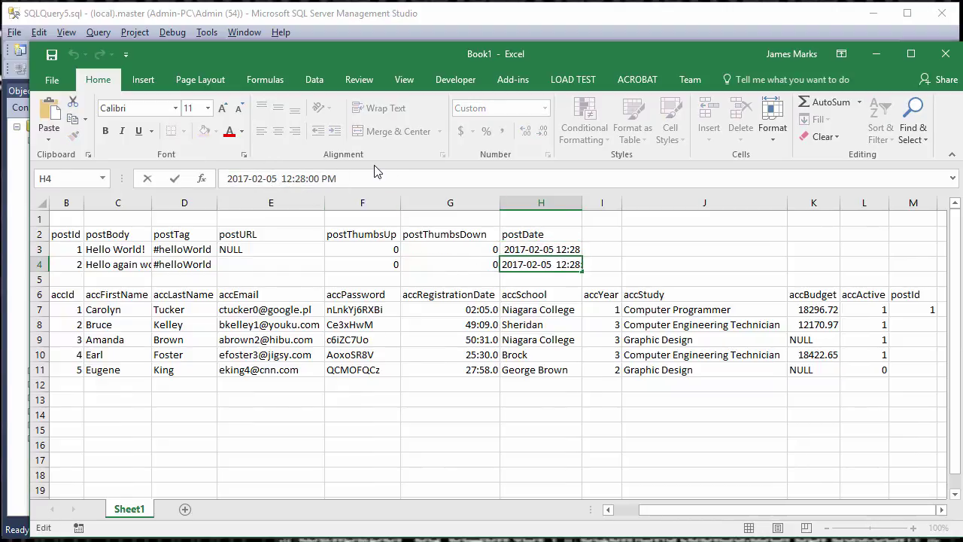
key("BackSpace")
type("6")
key("Return")
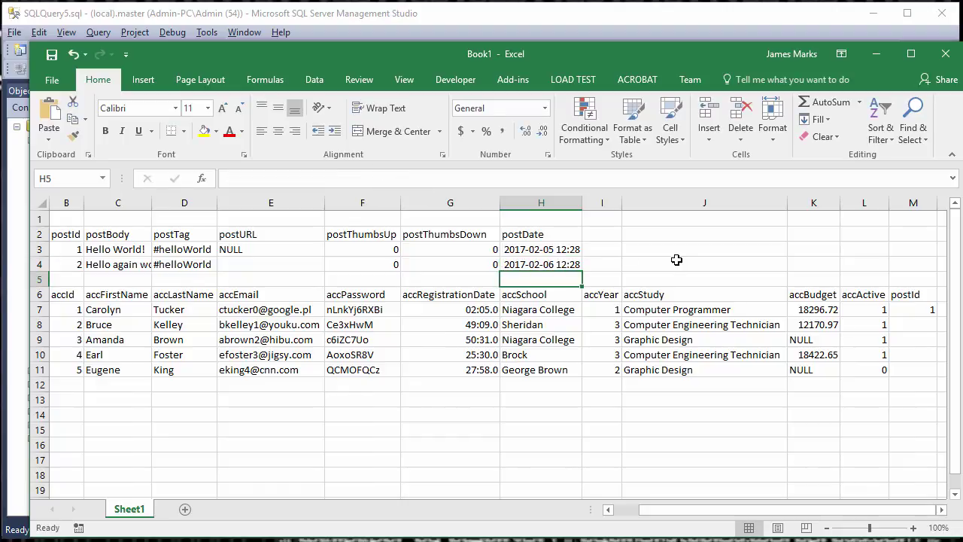
- Set the first account's postId cell in column M to '1, 2'
left_click(78, 254)
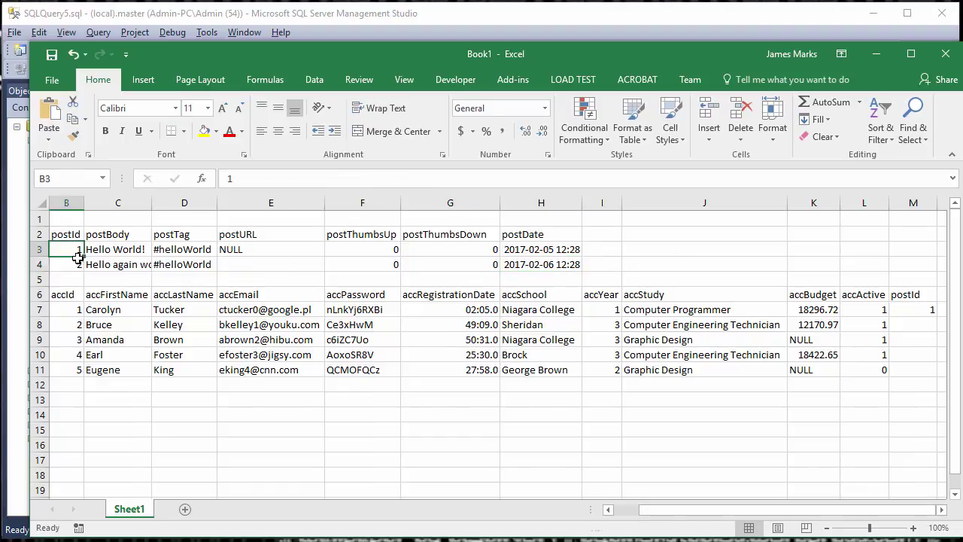
left_click_drag(78, 258, 79, 263)
left_click(913, 310)
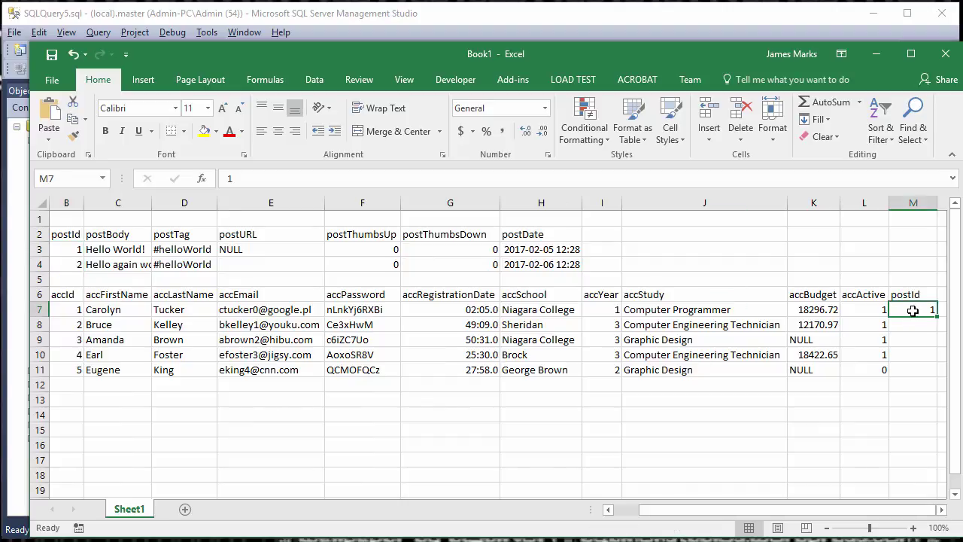
double_click(917, 313)
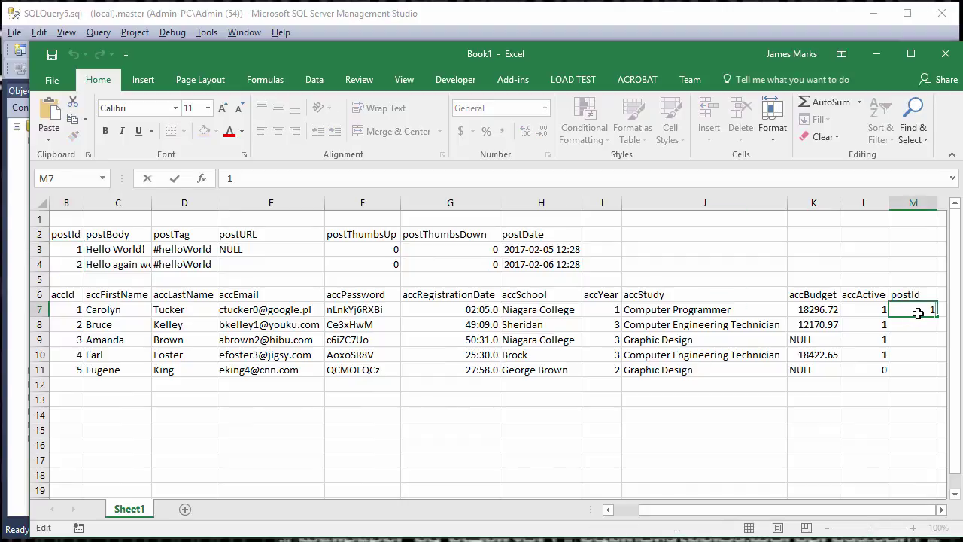
key("Escape")
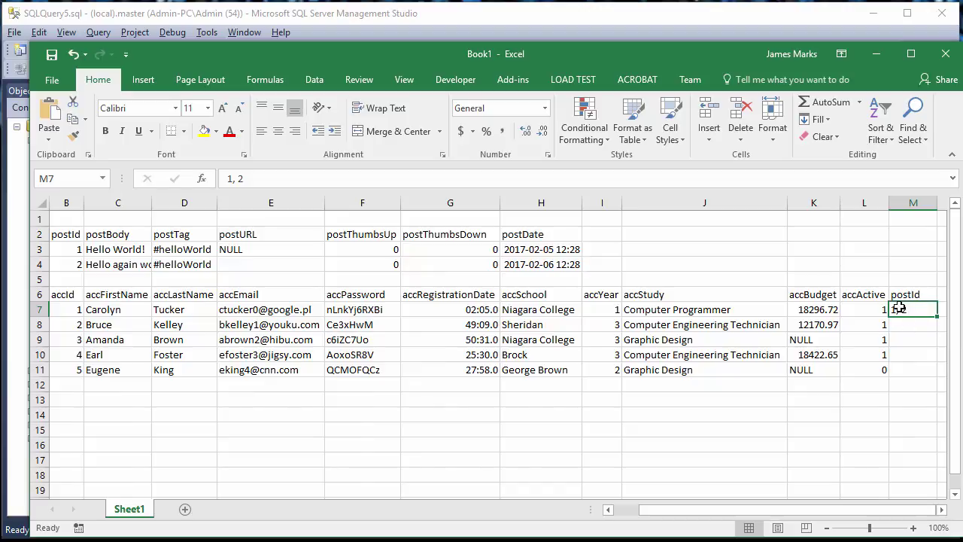
right_click(910, 206)
- Delete the ACCOUNT postId column and add an accId column in I2 with 1 for both posts
left_click(837, 331)
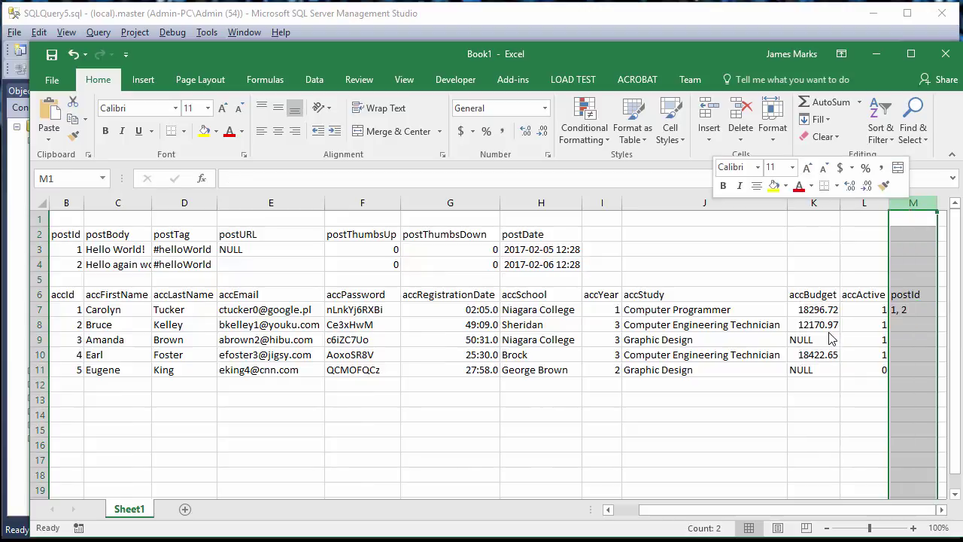
left_click(603, 243)
left_click(613, 228)
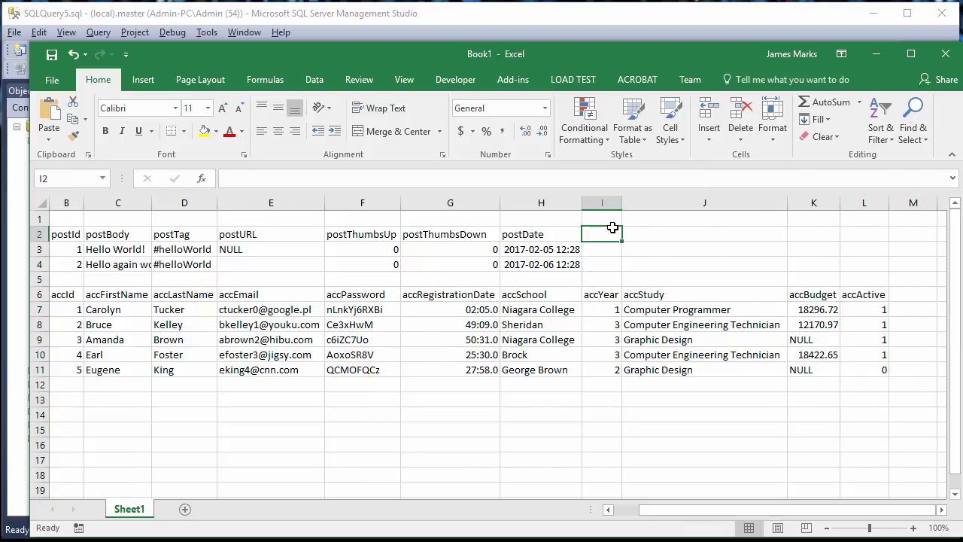
type("accId")
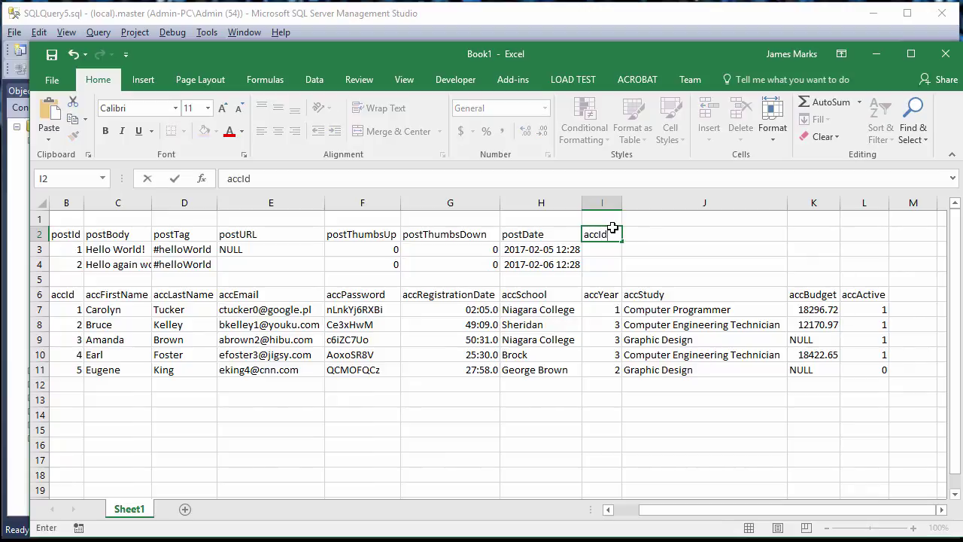
key("Return")
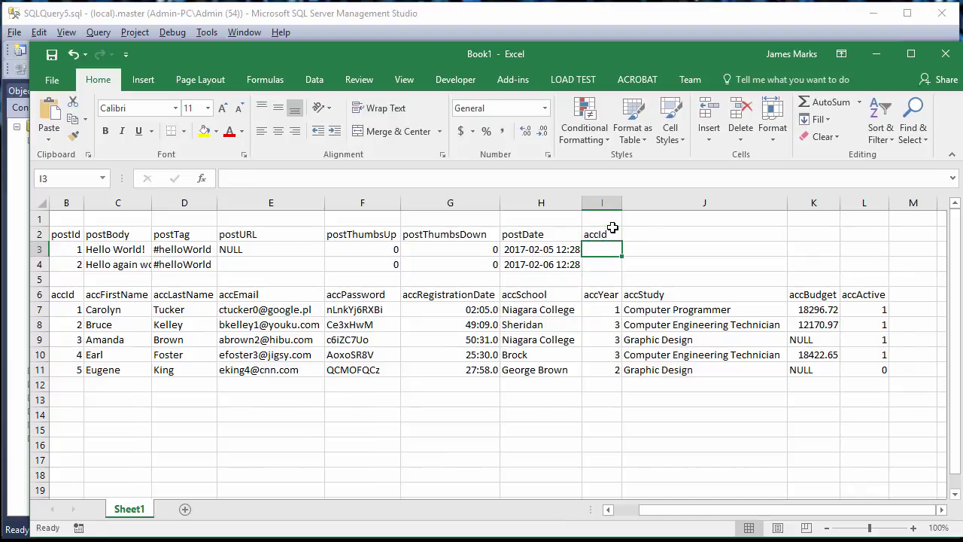
type("1")
key("Return")
type("1")
key("Return")
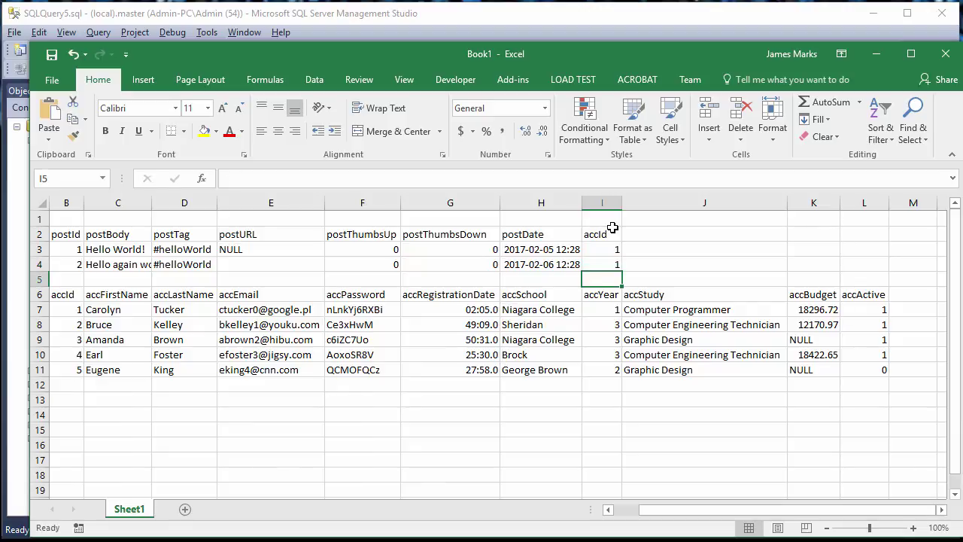
- Compare POST accId values I3:I4 against ACCOUNT accId values B7:B11
left_click_drag(598, 253, 604, 232)
left_click(605, 233)
left_click(64, 294)
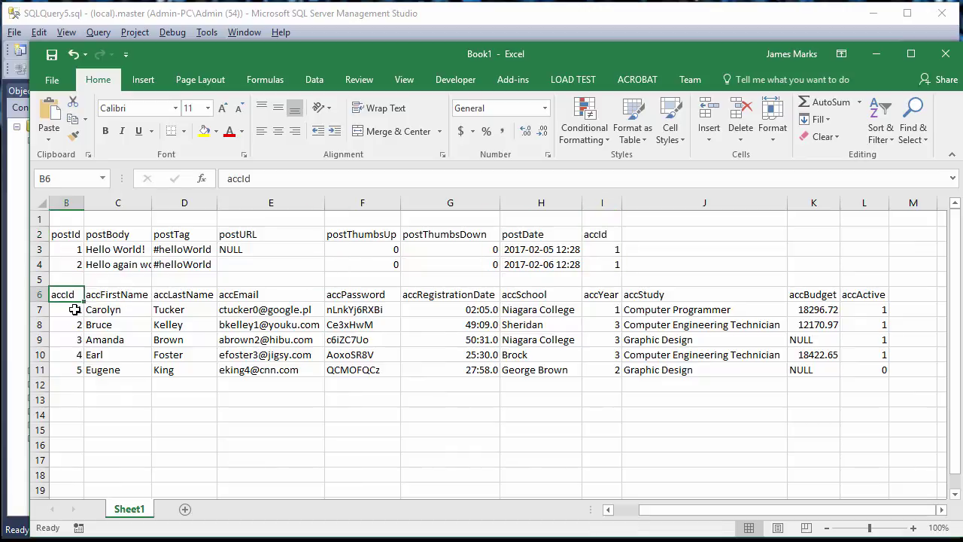
left_click_drag(64, 309, 80, 372)
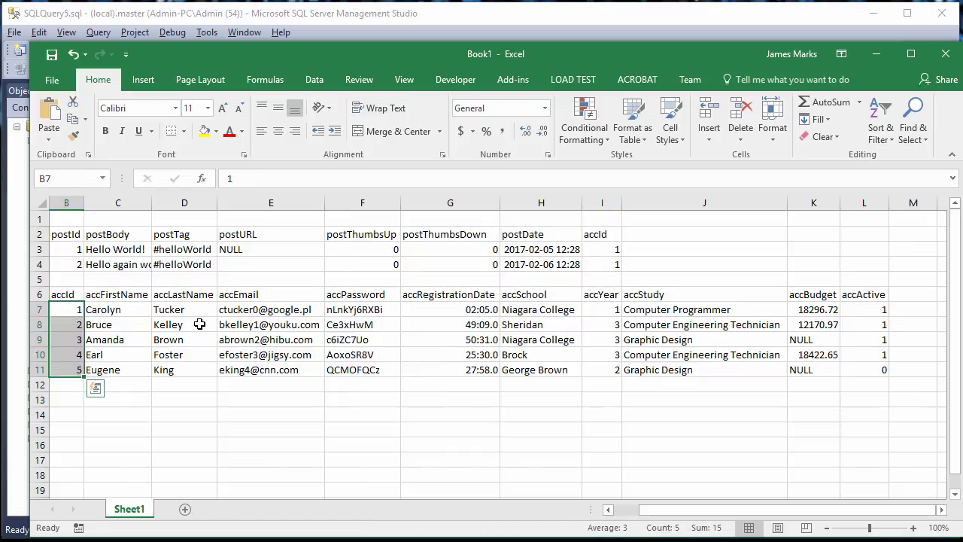
mouse_move(612, 252)
left_mouse_down()
mouse_move(610, 266)
mouse_move(598, 264)
left_mouse_up()
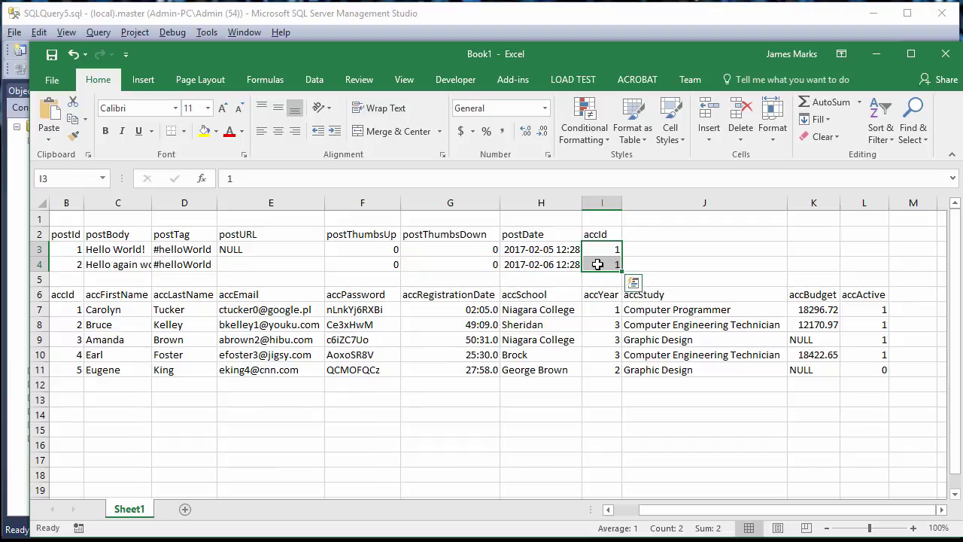
left_click(68, 311)
left_click_drag(89, 313, 175, 308)
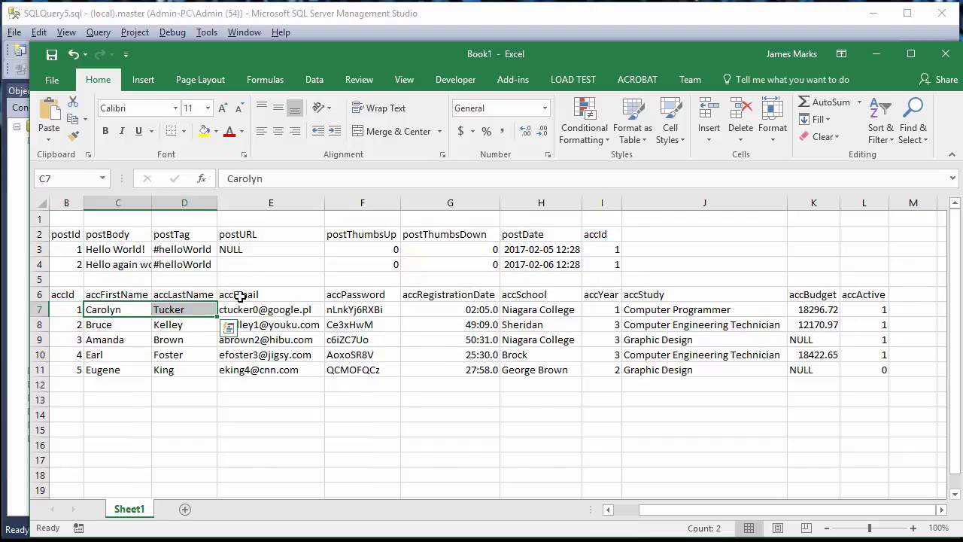
left_click(127, 414)
- Type the note 'join account on accId = accId' into cell C14
type("JOIN")
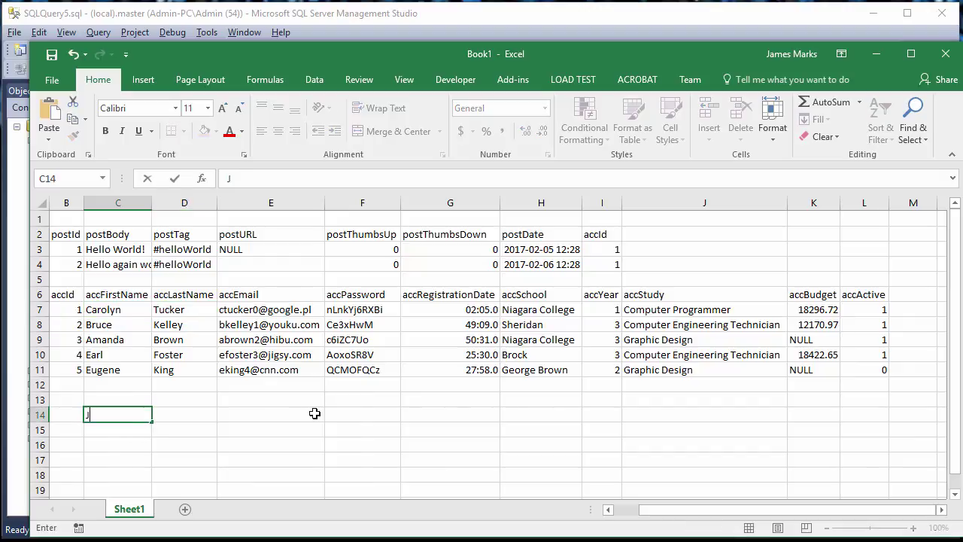
key("BackSpace")
key("BackSpace")
key("BackSpace")
type("oin out")
type("account")
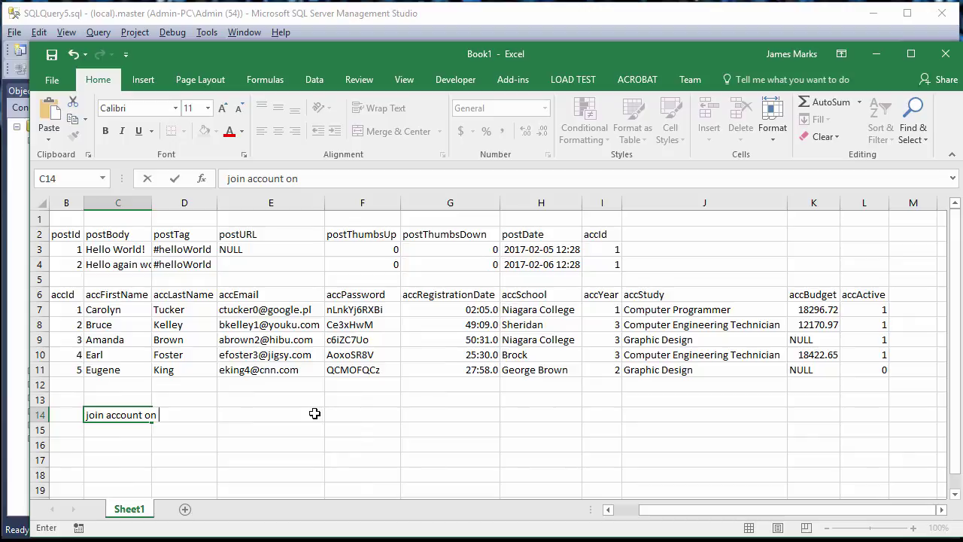
type("on accId = accId")
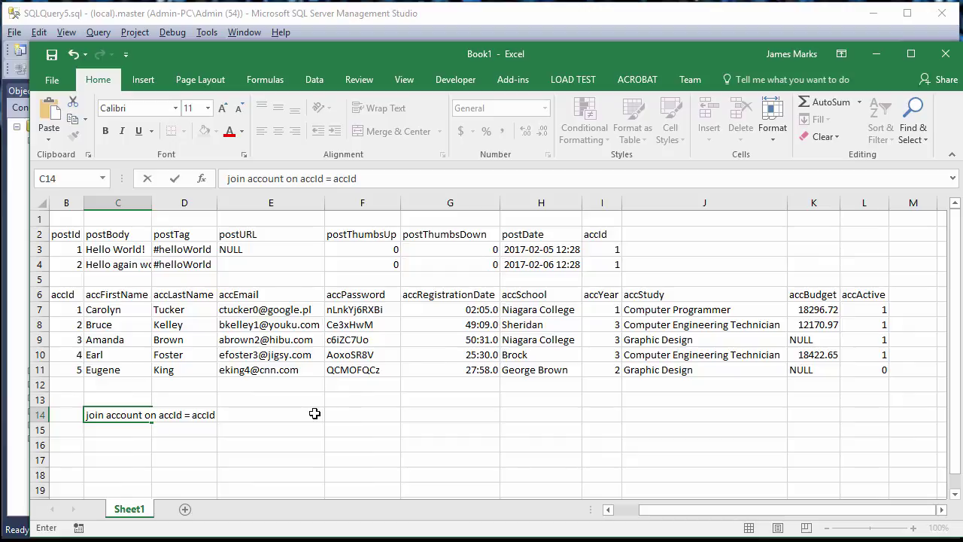
- Enter the first account's name and college in J3 and Flash Fill it into J4
left_click(642, 254)
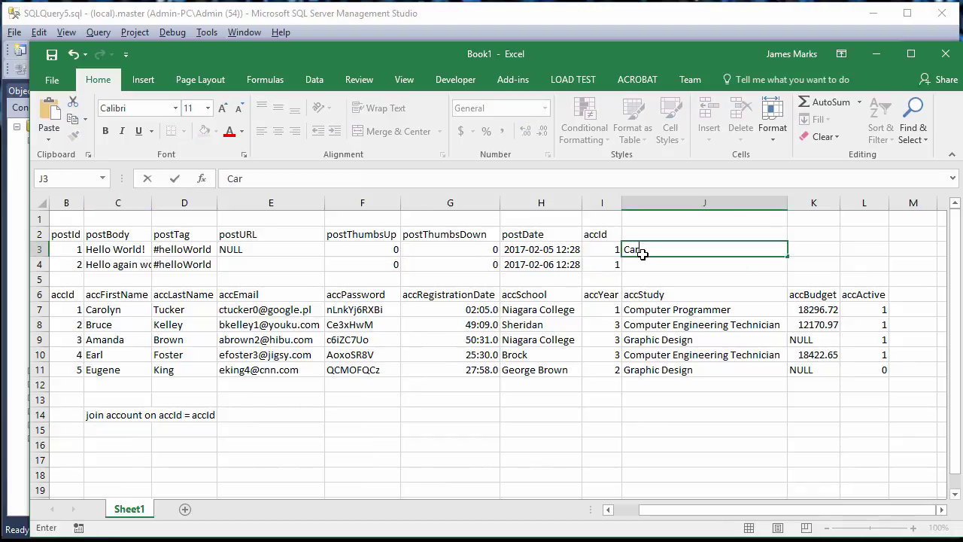
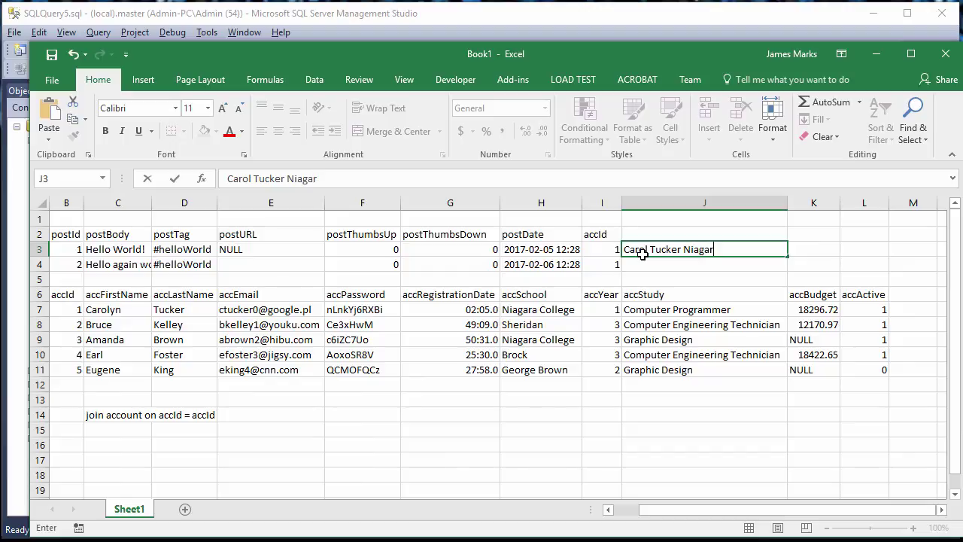
type("a Colelge")
key("BackSpace")
key("BackSpace")
key("BackSpace")
key("BackSpace")
type("lge")
key("BackSpace")
key("BackSpace")
type("ege")
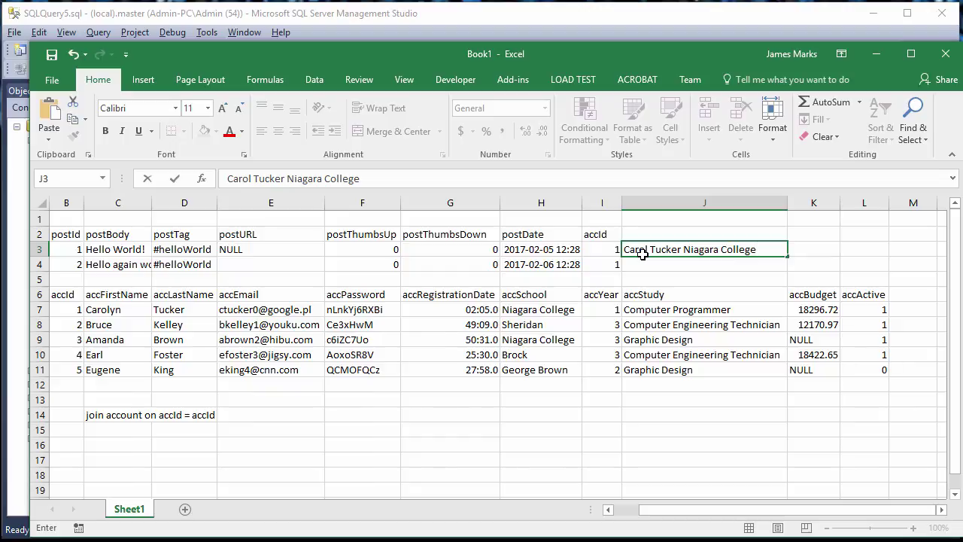
key("Return")
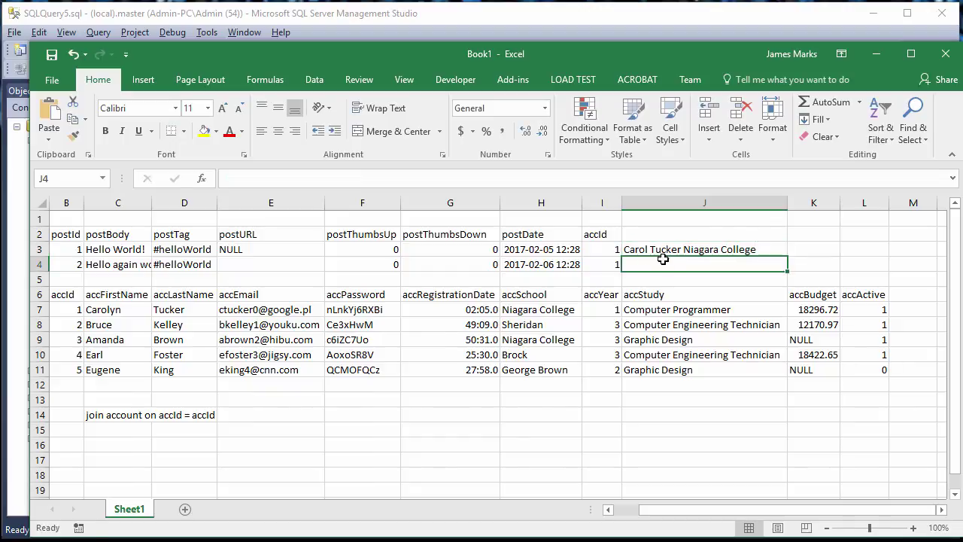
left_click(666, 250)
key("ctrl+e")
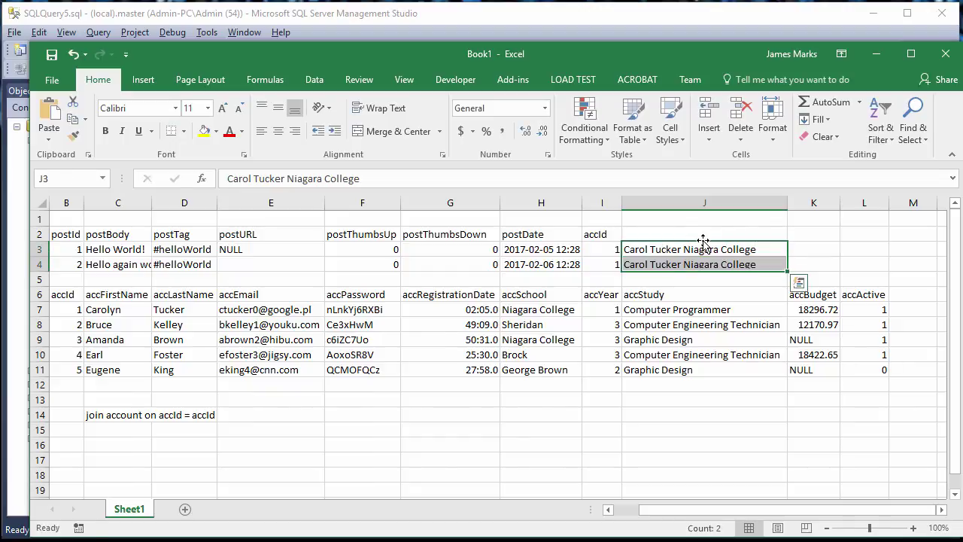
left_click(716, 280)
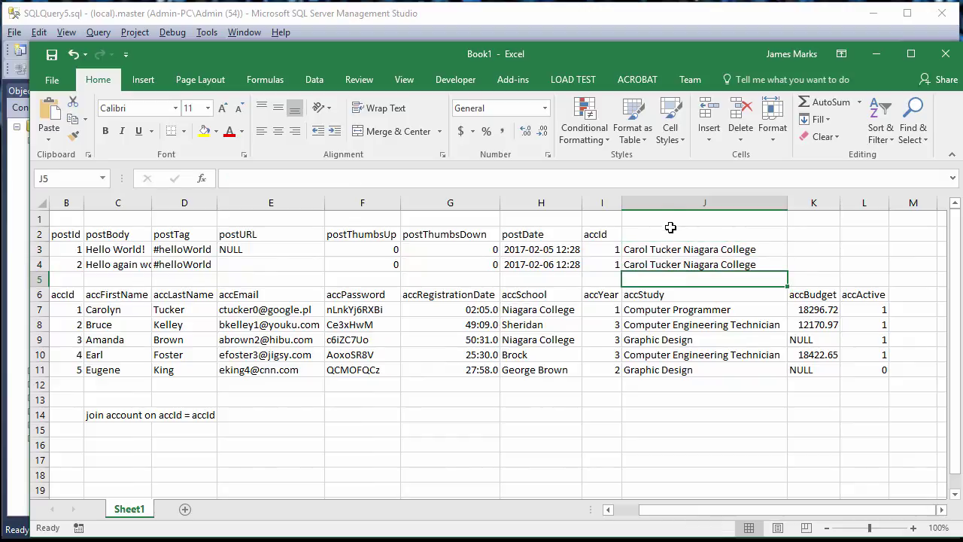
- Clear J3:J4 and the C14 join note, then minimize Excel
left_click_drag(668, 249, 669, 266)
key("Delete")
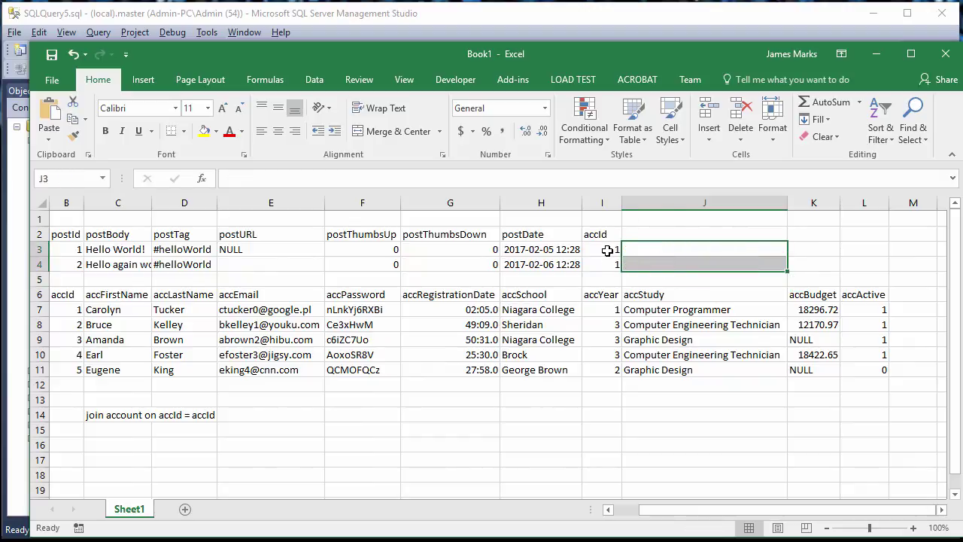
left_click_drag(614, 250, 610, 263)
left_click_drag(77, 306, 73, 372)
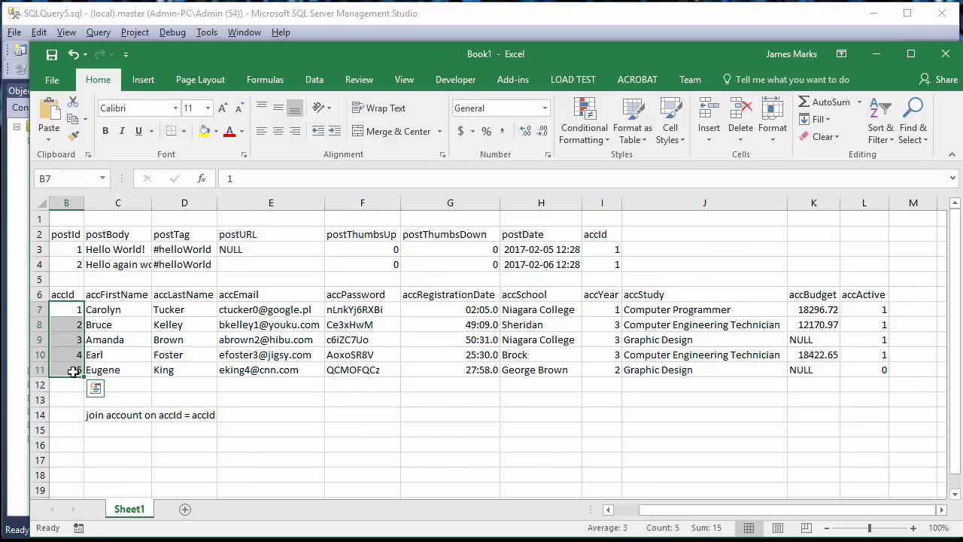
left_click(114, 412)
key("Delete")
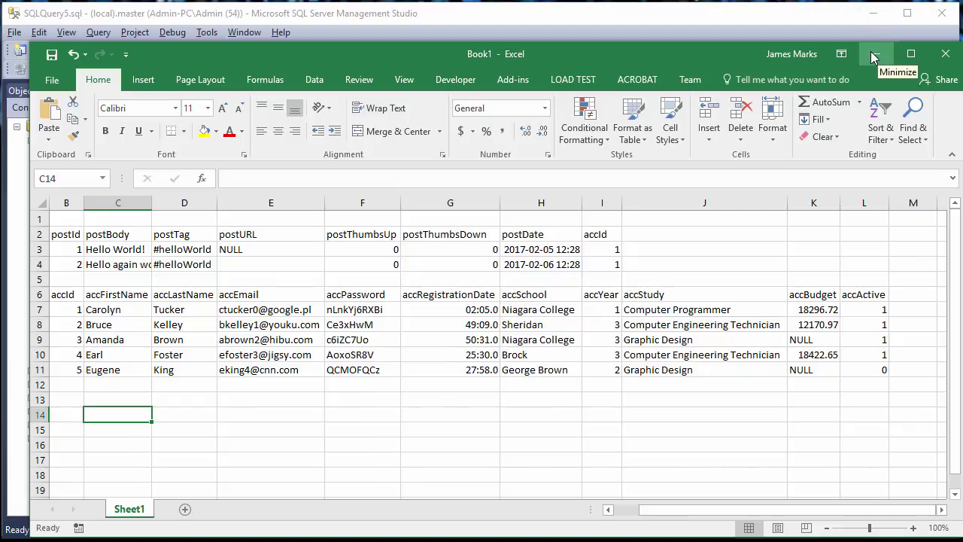
left_click(873, 57)
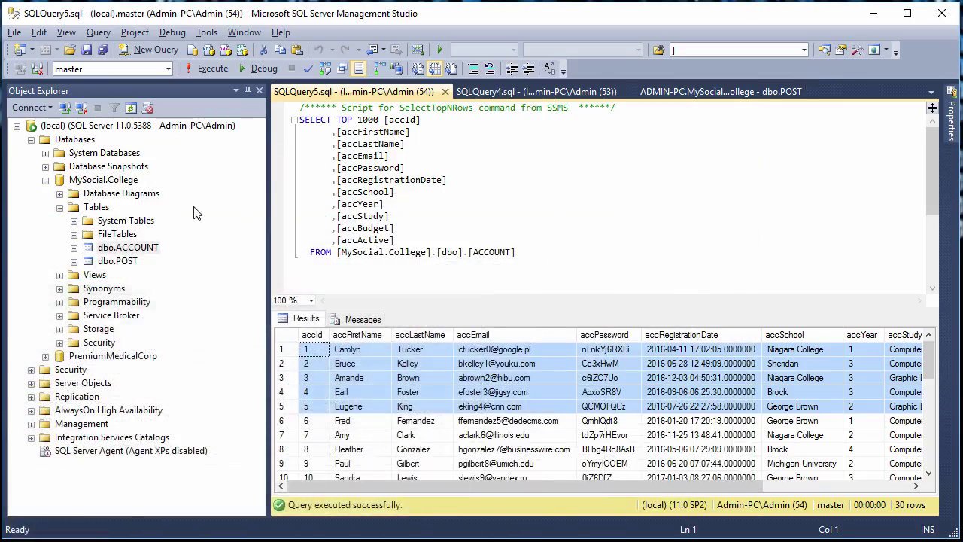